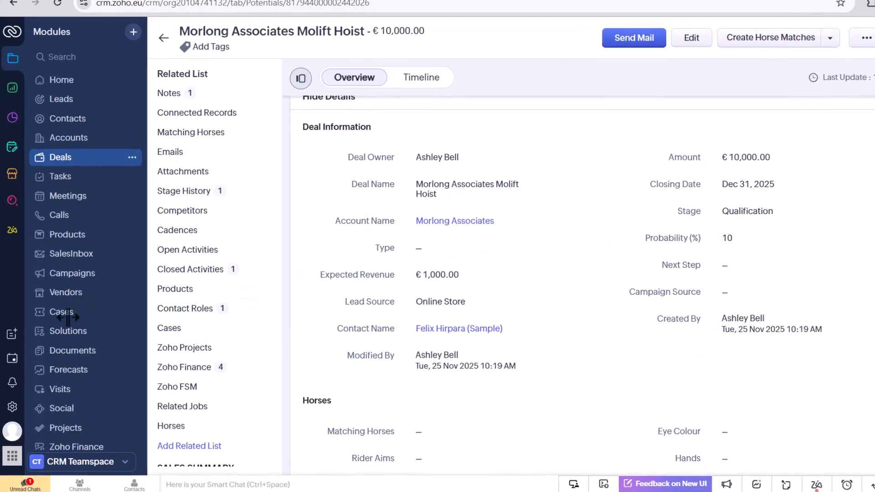
Open the mail merge templates in the CRM's setup area.
{"action": "left_click", "coordinate": [19, 360]}
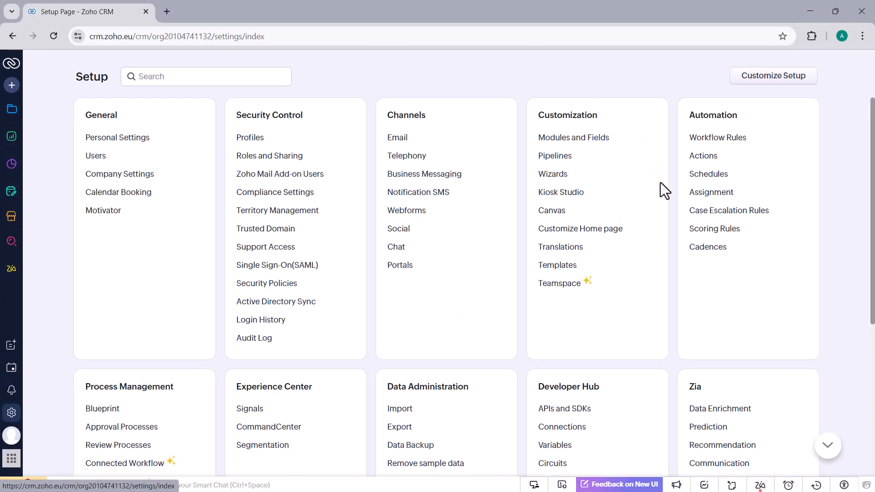
{"action": "left_click", "coordinate": [569, 269]}
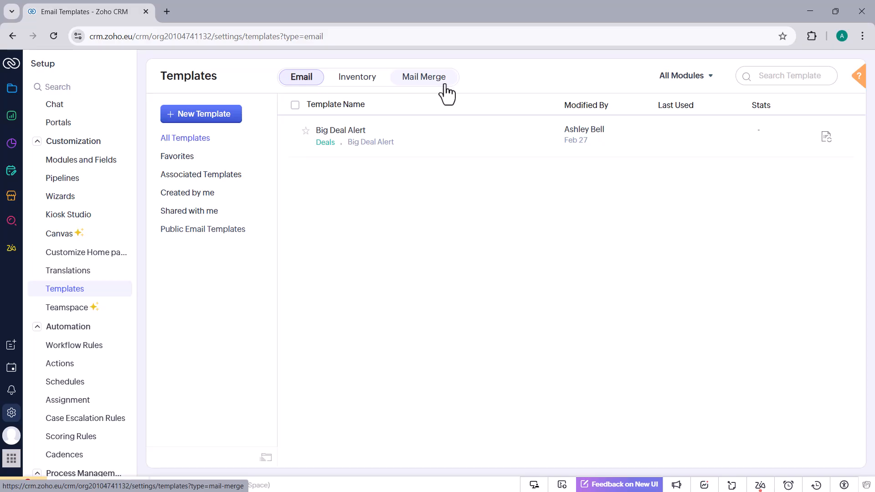
{"action": "left_click", "coordinate": [425, 81]}
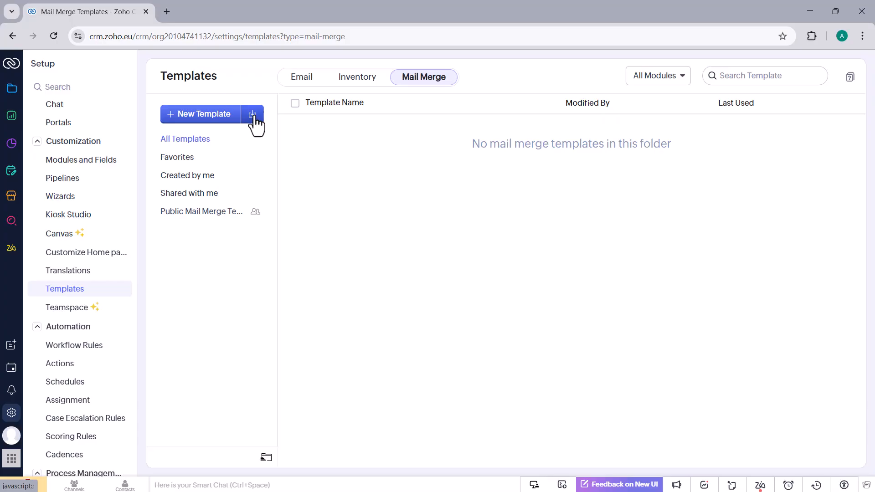
{"action": "left_click", "coordinate": [253, 117]}
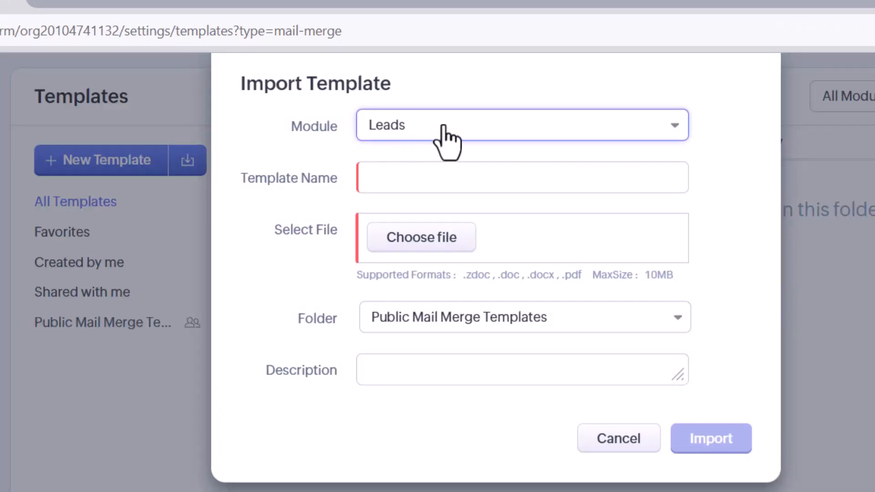
{"action": "left_click", "coordinate": [491, 132]}
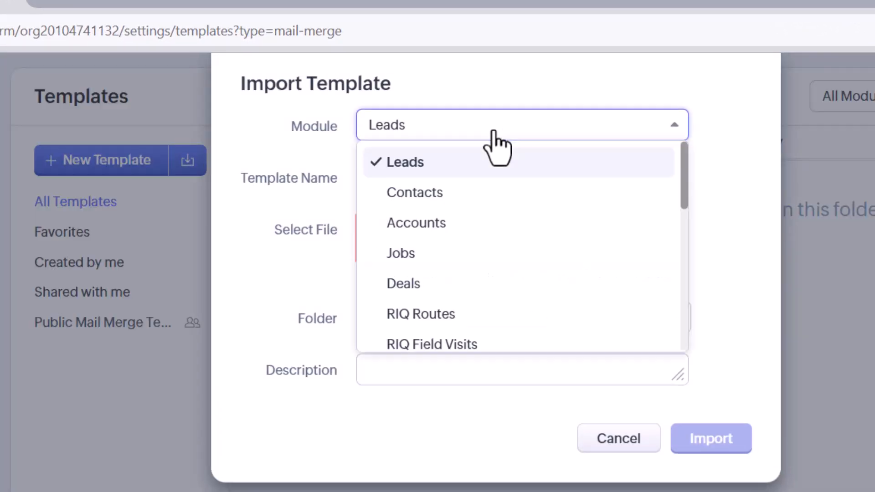
{"action": "left_click", "coordinate": [412, 287]}
{"action": "left_click", "coordinate": [418, 172]}
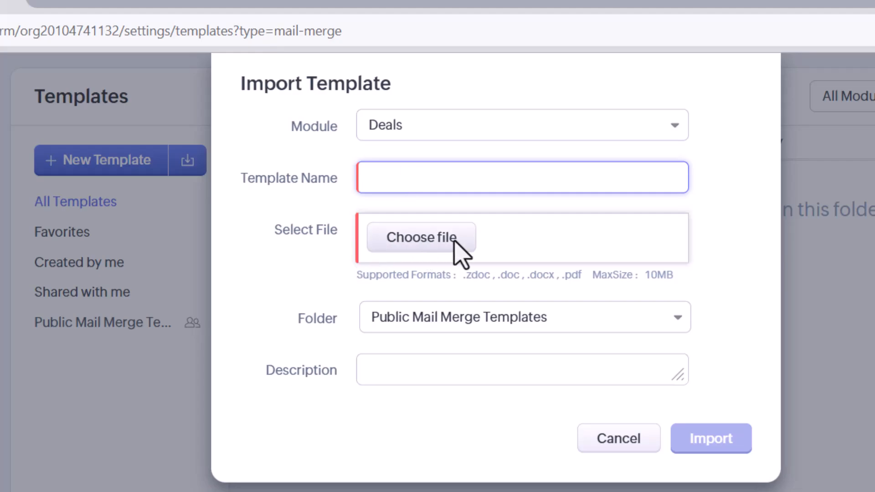
{"action": "left_click_drag", "start_coordinate": [460, 276], "coordinate": [695, 297]}
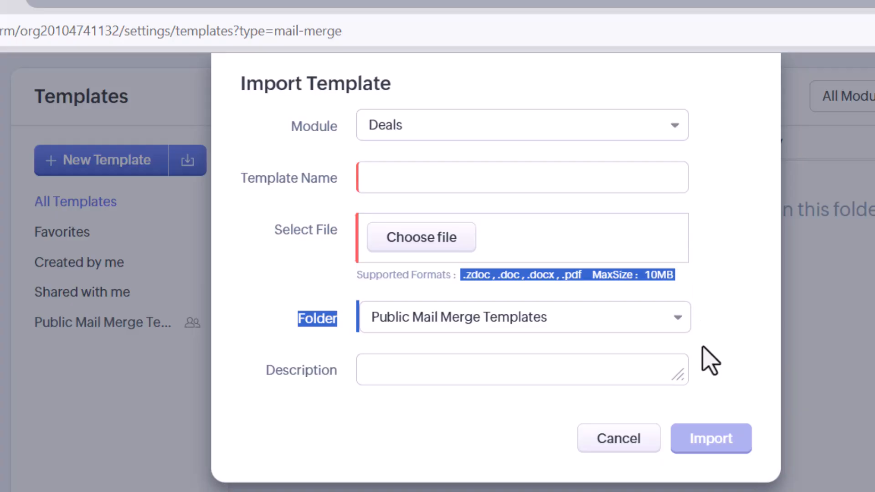
{"action": "left_click", "coordinate": [606, 444]}
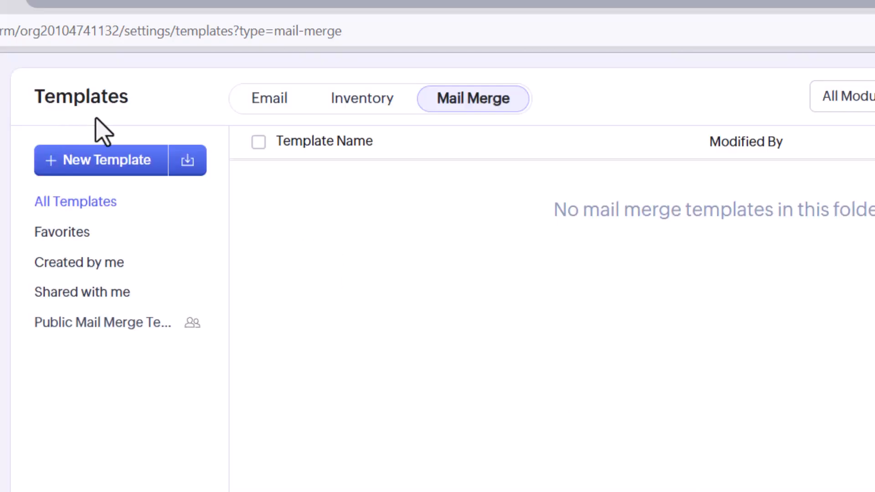
Create a Deals mail merge template named "Deal Mail Merge Template Example" in Public Mail Merge Templates, described as "This is a test document.".
{"action": "left_click", "coordinate": [99, 159]}
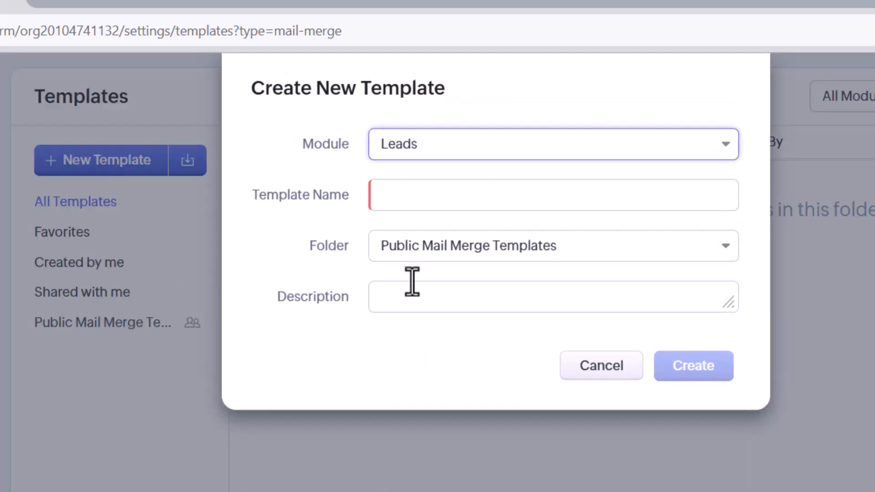
{"action": "left_click", "coordinate": [439, 153]}
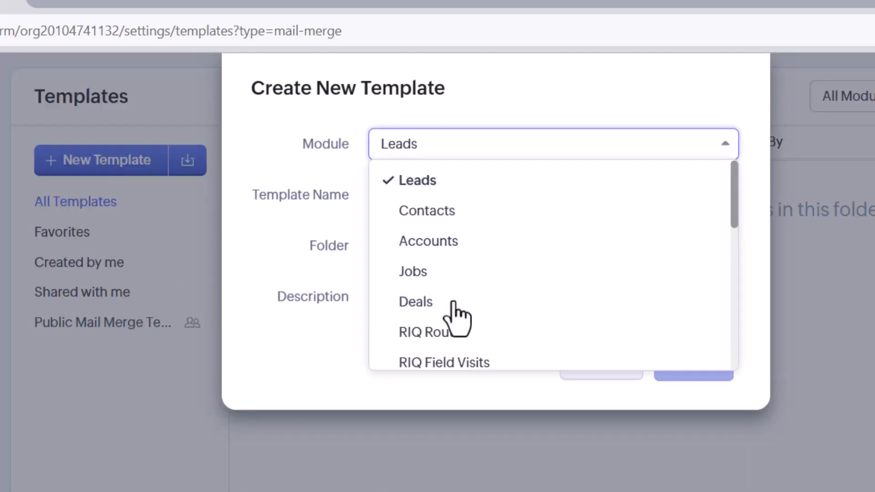
{"action": "left_click", "coordinate": [451, 303]}
{"action": "left_click", "coordinate": [439, 195]}
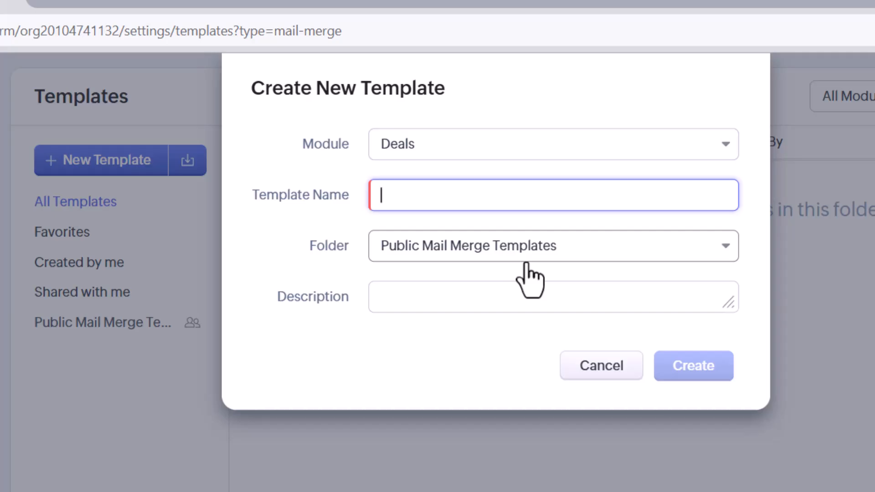
{"action": "type", "text": "Deal Mail Merge Template Example"}
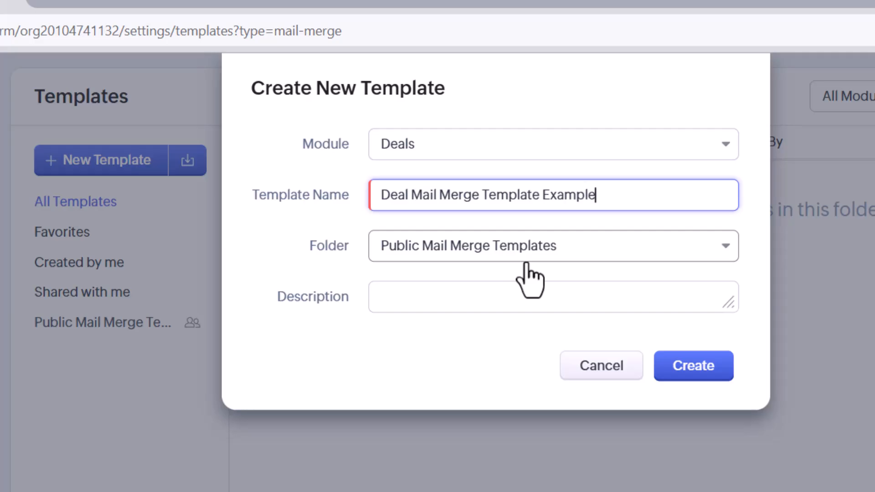
{"action": "left_click", "coordinate": [554, 248]}
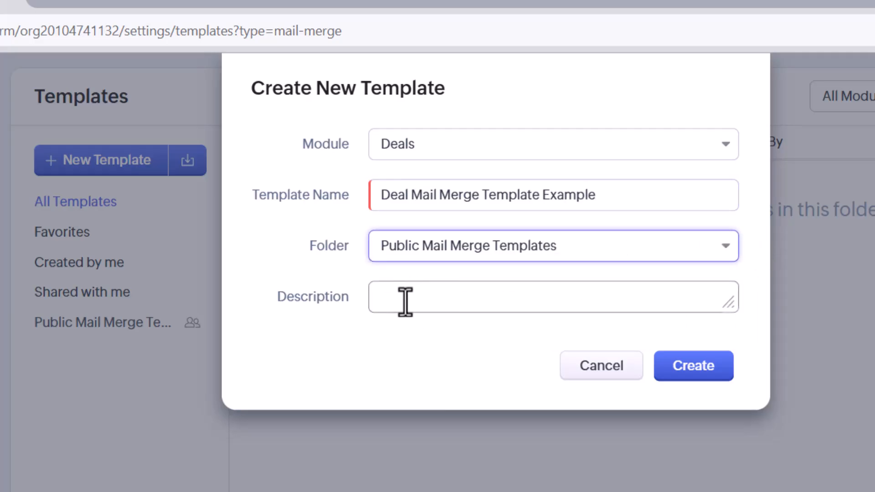
{"action": "left_click", "coordinate": [433, 296]}
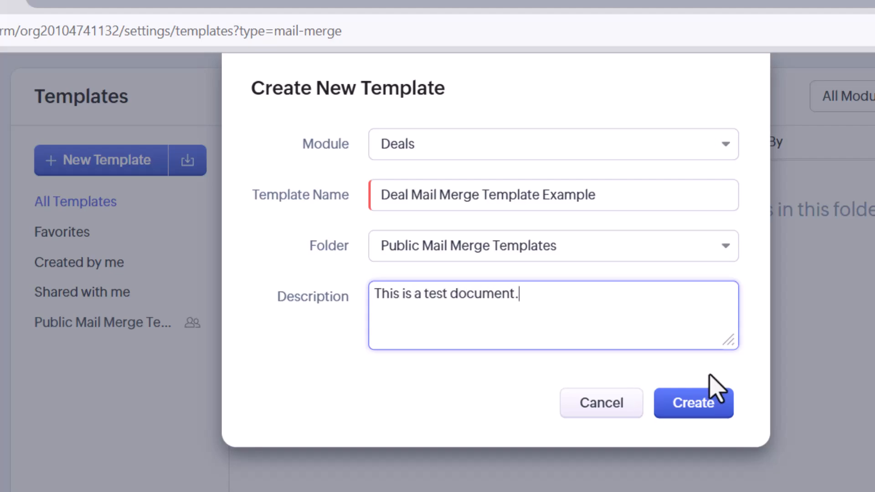
{"action": "left_click", "coordinate": [705, 402]}
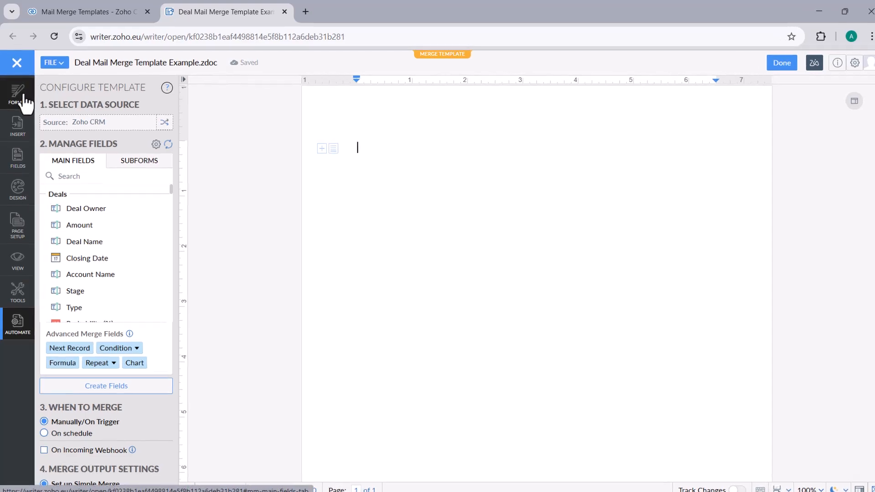
Insert the static Today's Date autofield at the start of the document and delete it again.
{"action": "left_click", "coordinate": [23, 101]}
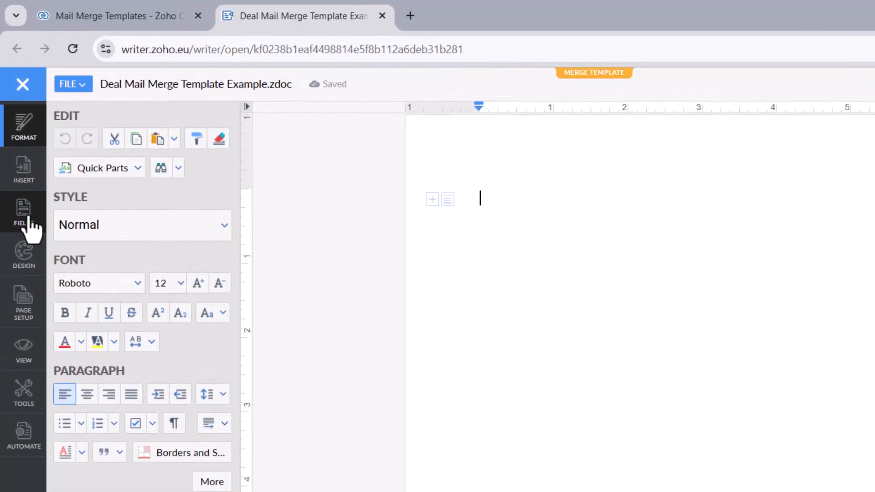
{"action": "left_click", "coordinate": [22, 160]}
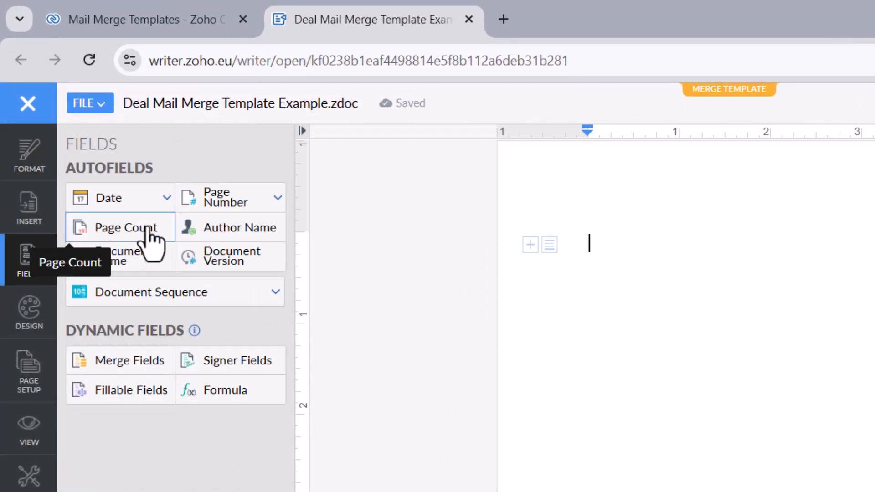
{"action": "left_click", "coordinate": [167, 198]}
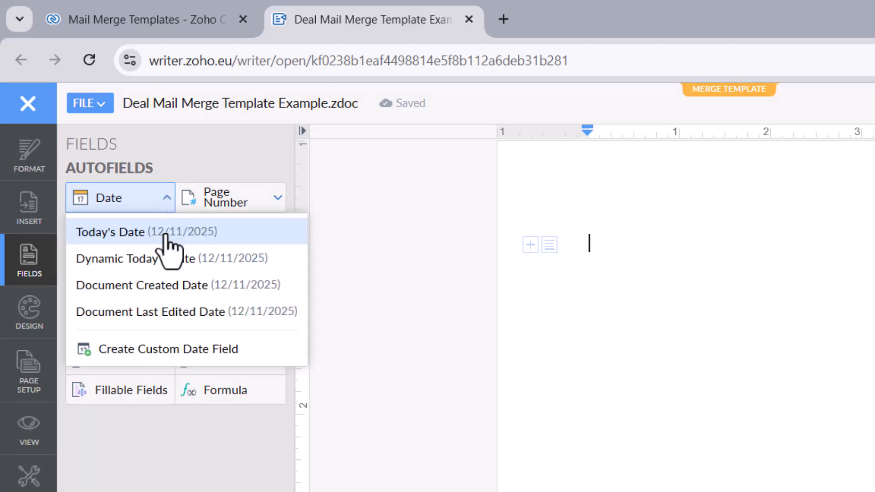
{"action": "left_click", "coordinate": [131, 233]}
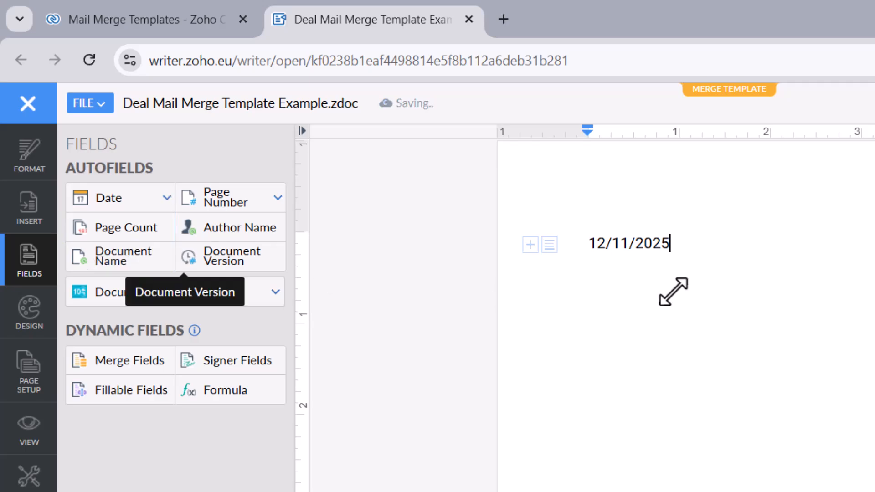
{"action": "left_click_drag", "start_coordinate": [687, 247], "coordinate": [599, 242]}
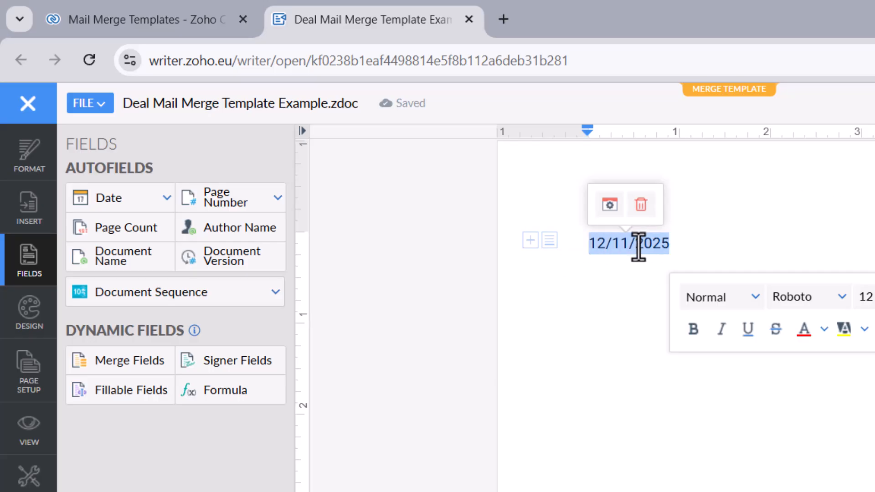
{"action": "left_click", "coordinate": [641, 205]}
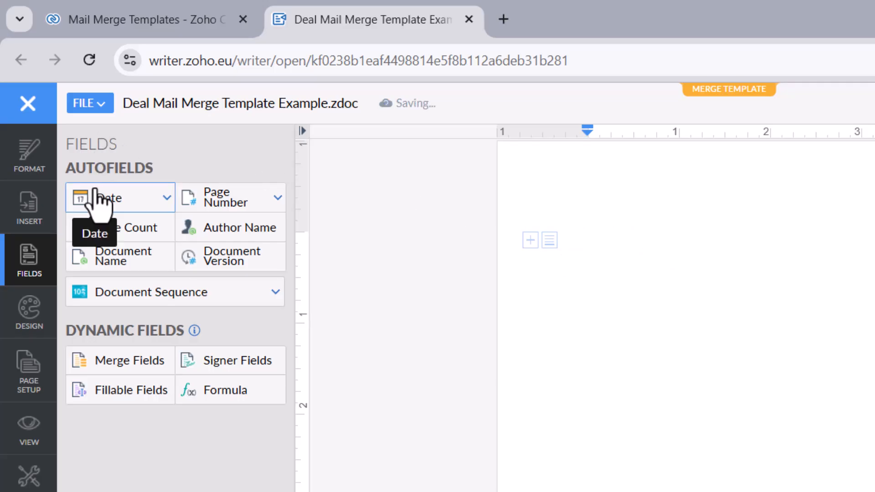
Insert a Dynamic Today's Date autofield using the Ireland - English (IE) locale and the DD MMMM YYYY date format.
{"action": "left_click", "coordinate": [167, 199]}
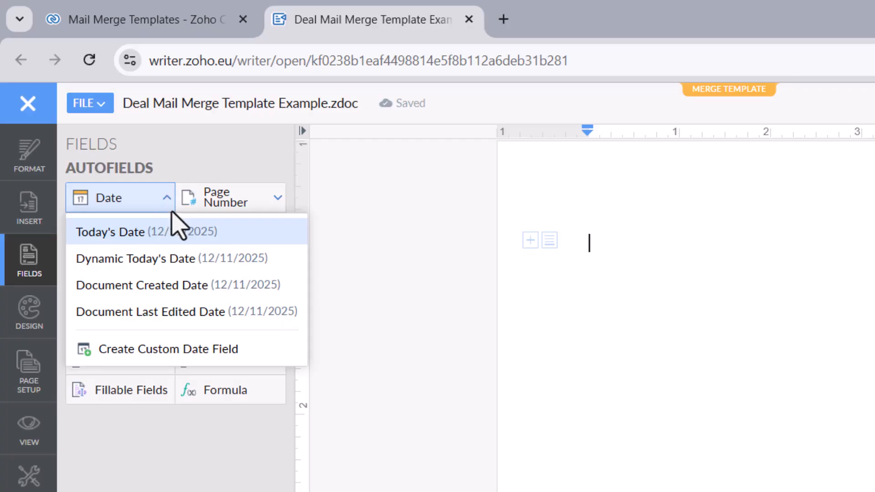
{"action": "left_click", "coordinate": [247, 267]}
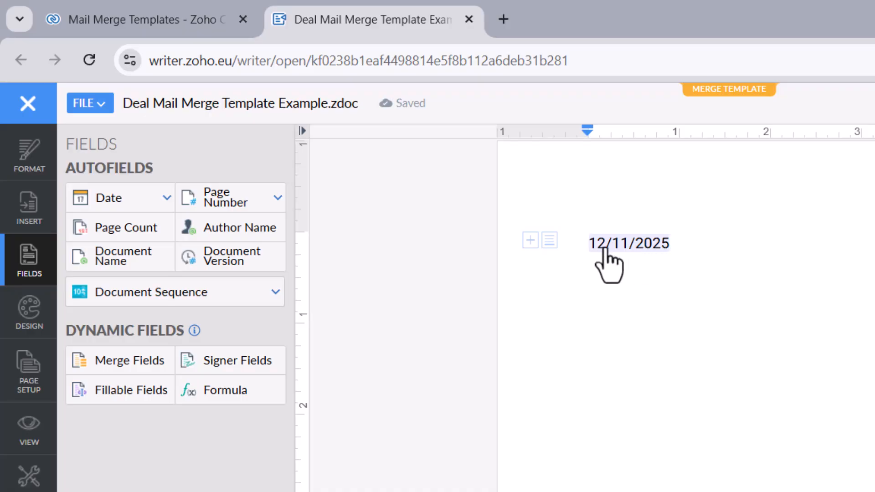
{"action": "left_click", "coordinate": [634, 247]}
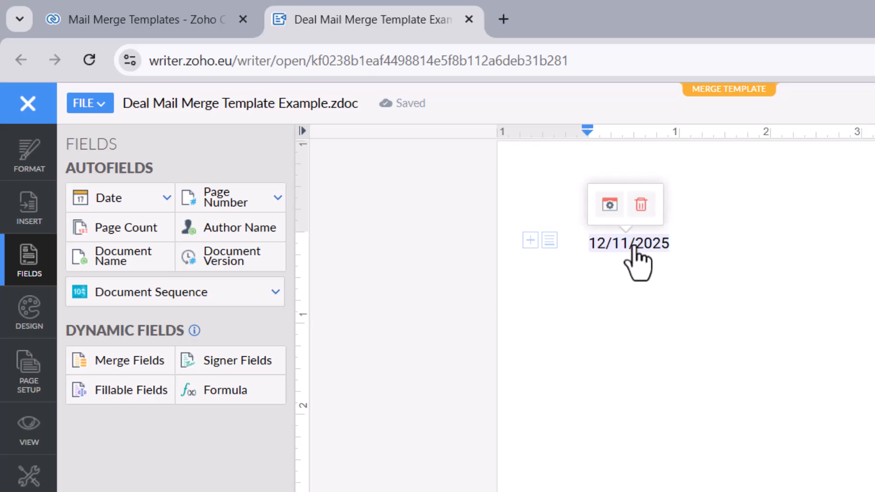
{"action": "left_click", "coordinate": [610, 205]}
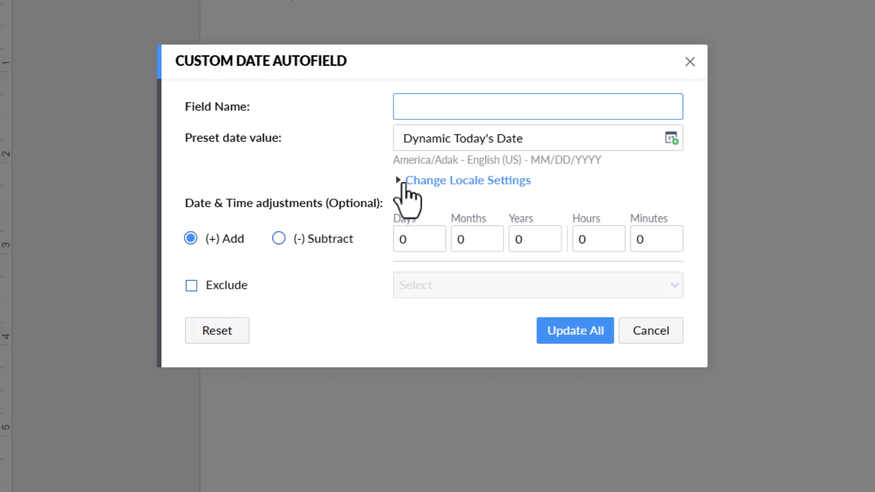
{"action": "left_click", "coordinate": [397, 180]}
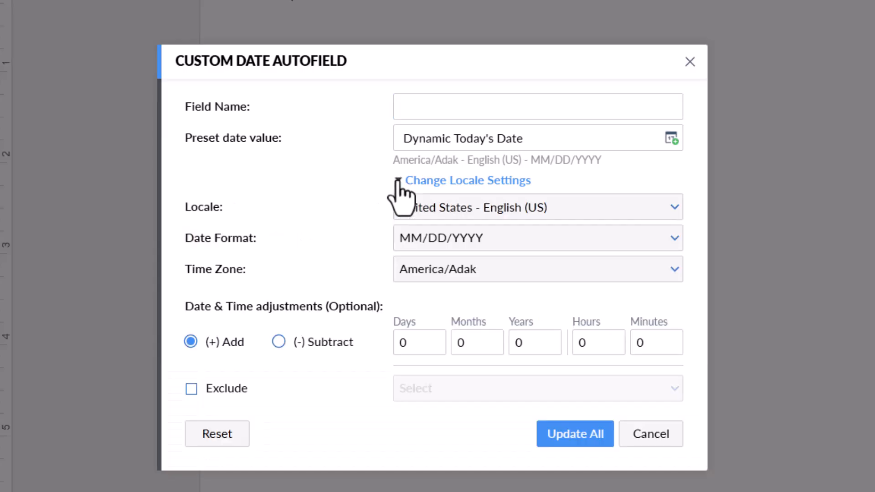
{"action": "left_click", "coordinate": [675, 208]}
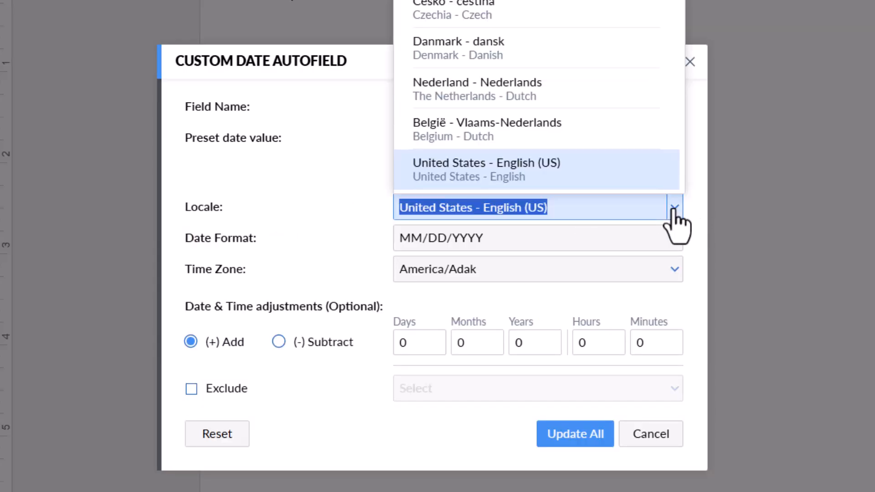
{"action": "scroll", "coordinate": [511, 143], "scroll_direction": "down", "scroll_amount": 3}
{"action": "scroll", "coordinate": [512, 137], "scroll_direction": "down", "scroll_amount": 2}
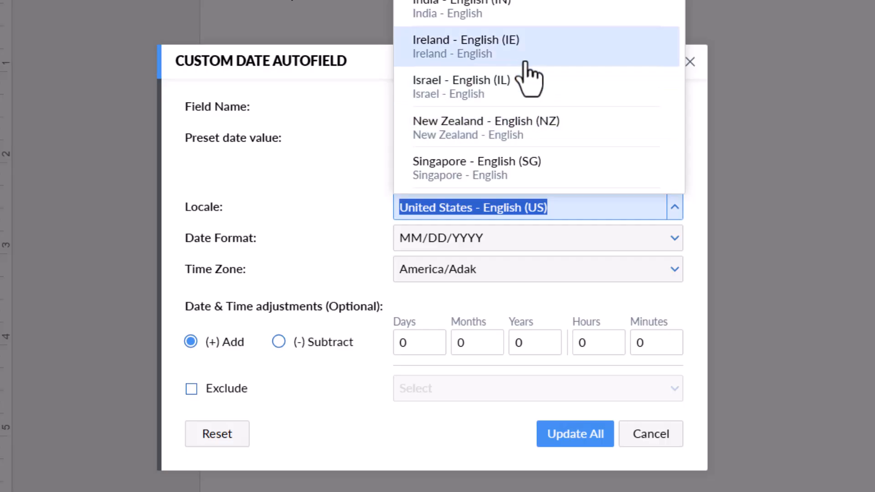
{"action": "left_click", "coordinate": [501, 51]}
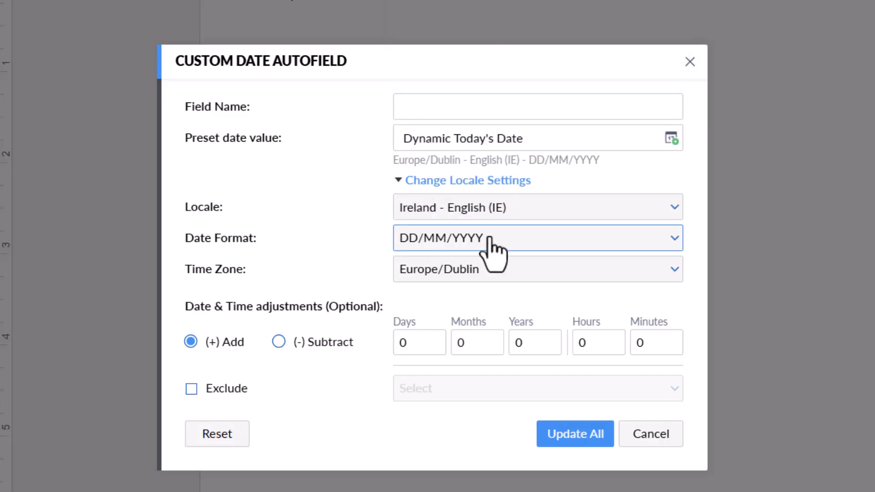
{"action": "left_click", "coordinate": [638, 250]}
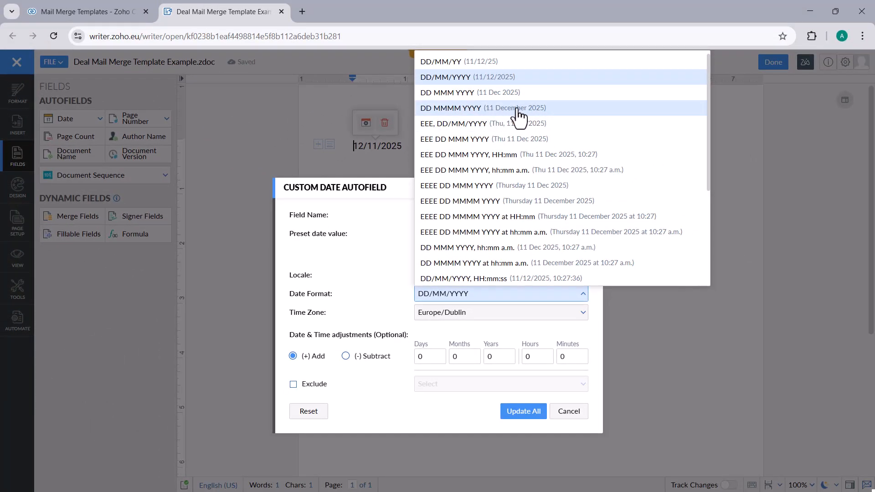
{"action": "left_click", "coordinate": [518, 116]}
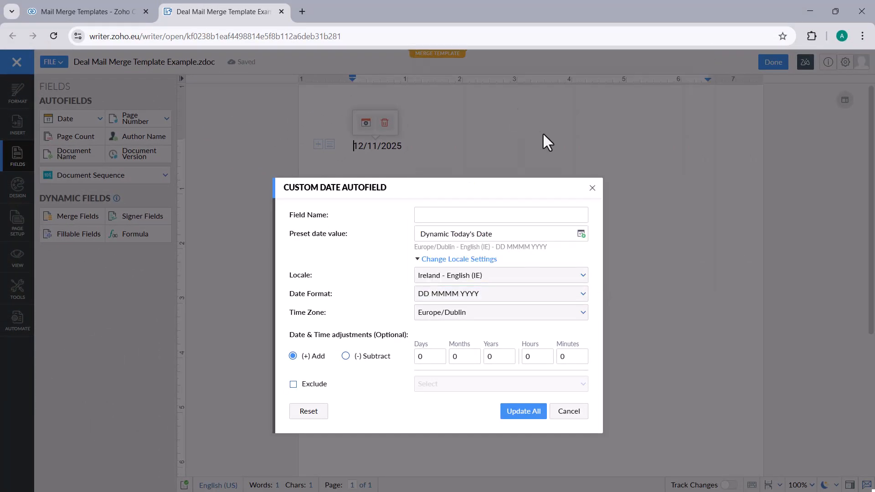
{"action": "left_click", "coordinate": [524, 412]}
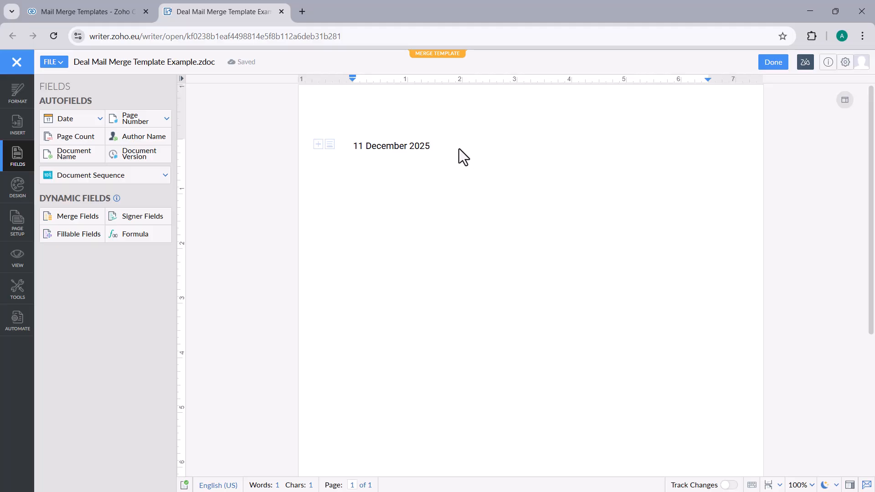
Begin the letter's salutation with "Dear" below the date and search the CRM merge fields for "name".
{"action": "key", "text": "Down"}
{"action": "key", "text": "Down"}
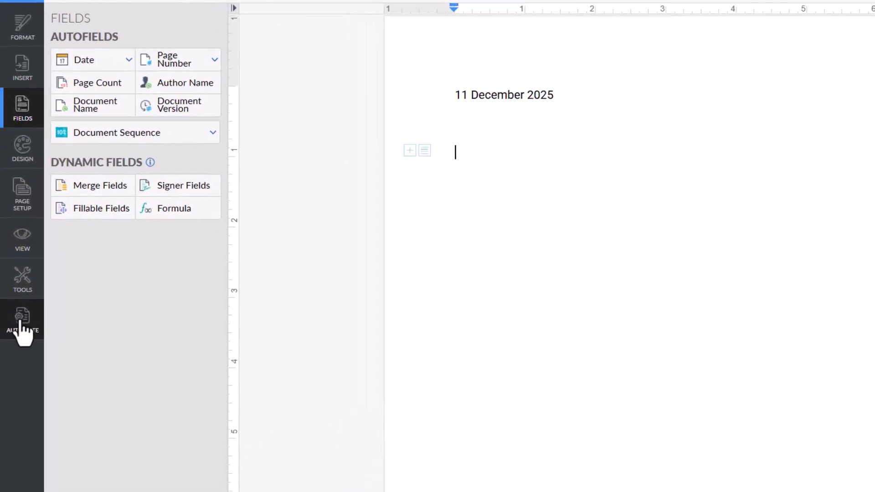
{"action": "left_click", "coordinate": [22, 324]}
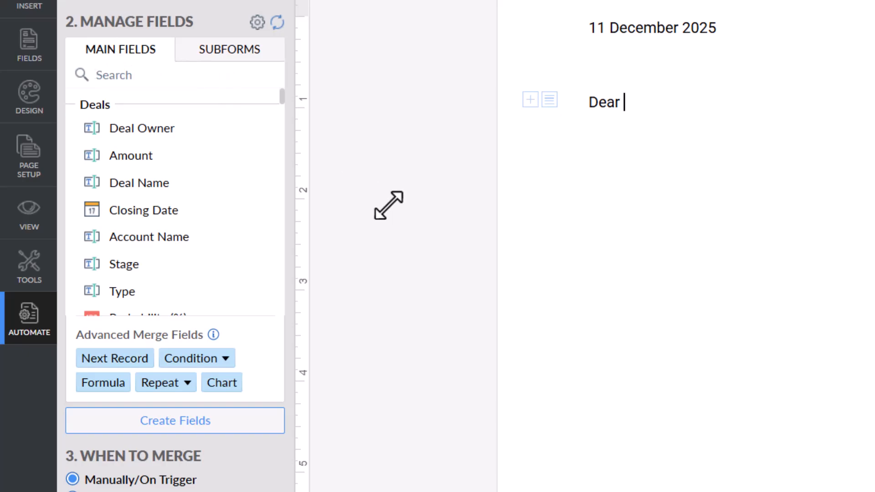
{"action": "type", "text": "name"}
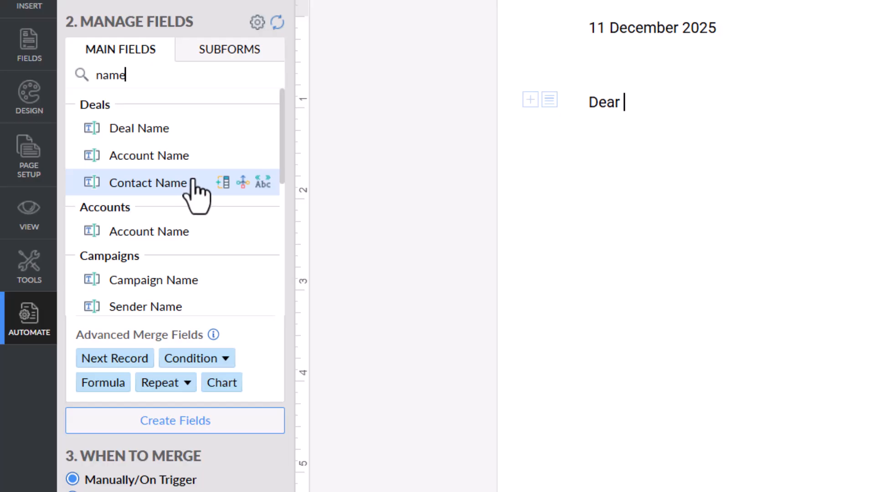
{"action": "scroll", "coordinate": [146, 184], "scroll_direction": "down", "scroll_amount": 2}
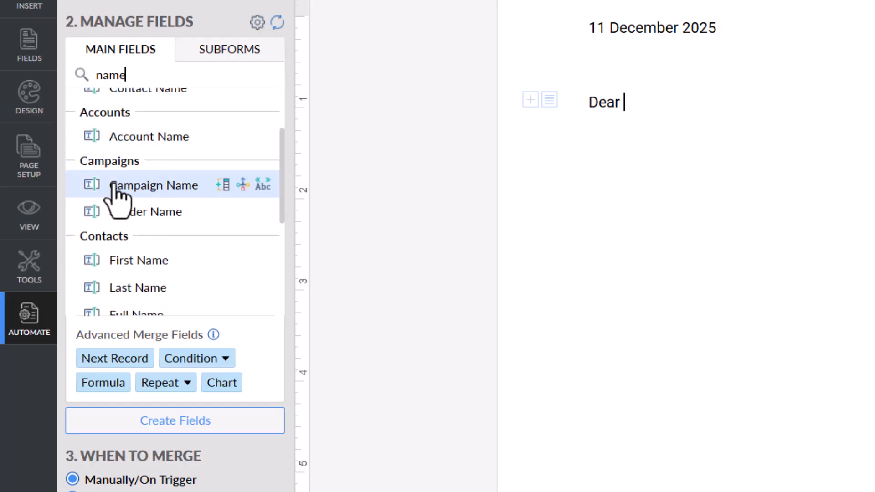
{"action": "scroll", "coordinate": [169, 198], "scroll_direction": "down", "scroll_amount": 2}
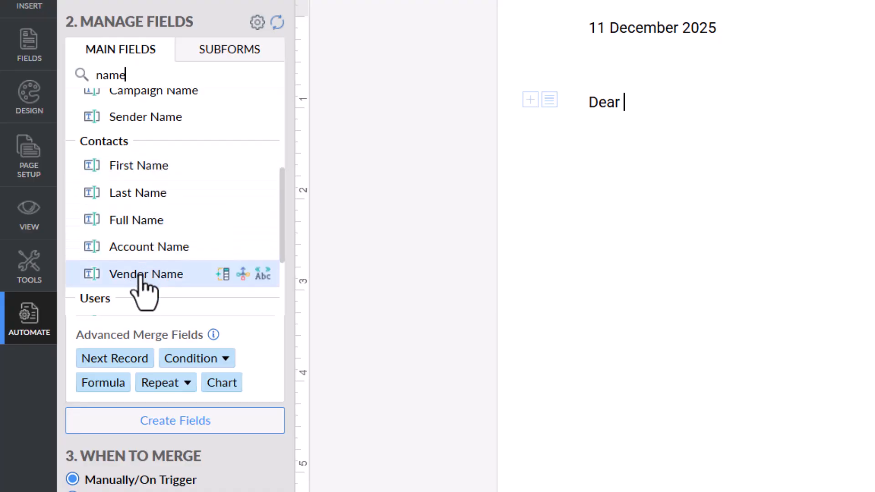
{"action": "scroll", "coordinate": [150, 192], "scroll_direction": "up", "scroll_amount": 4}
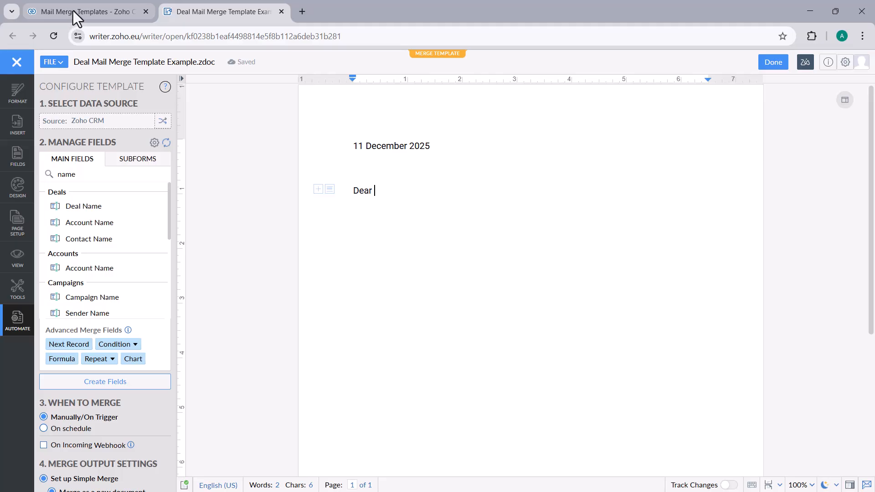
Open Zoho CRM in a new browser tab and open the Morlong Associates Molift Hoist deal.
{"action": "left_click", "coordinate": [303, 9]}
{"action": "type", "text": "crm"}
{"action": "key", "text": "Return"}
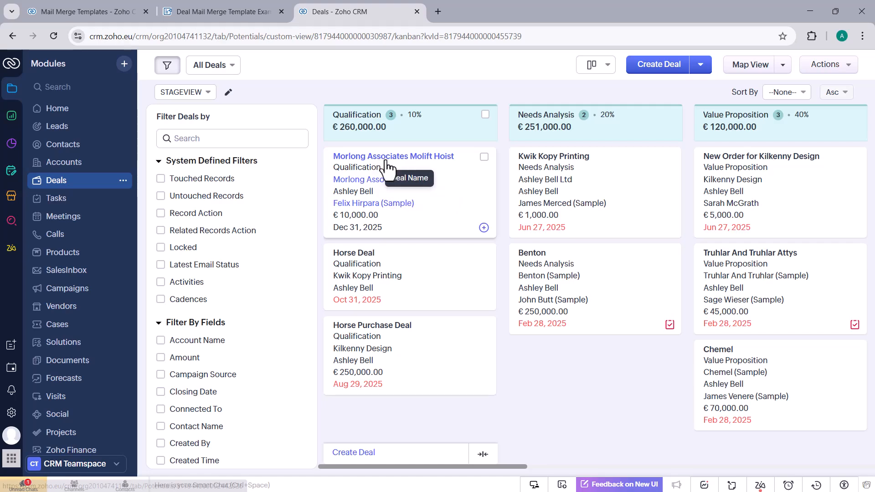
{"action": "left_click", "coordinate": [385, 162]}
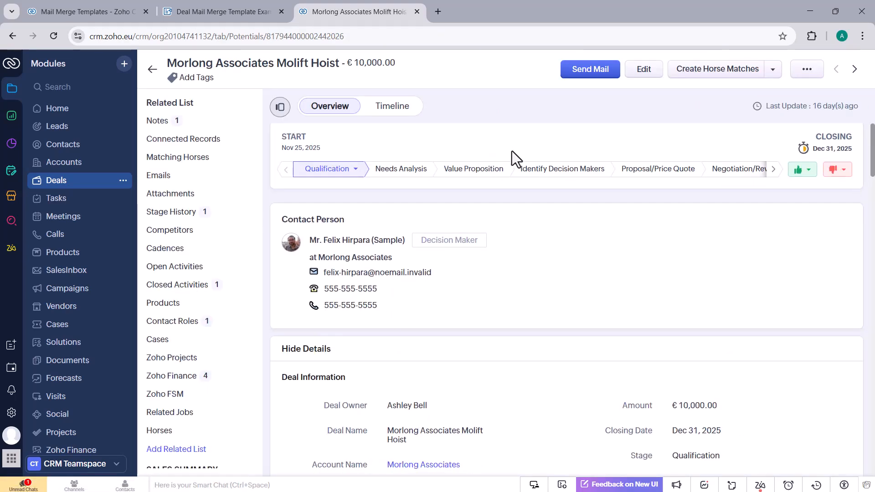
Examine the deal's Account Name and Contact Name lookups in the Deal Information section.
{"action": "scroll", "coordinate": [512, 151], "scroll_direction": "down", "scroll_amount": 7}
{"action": "scroll", "coordinate": [520, 149], "scroll_direction": "up", "scroll_amount": 1}
{"action": "scroll", "coordinate": [554, 219], "scroll_direction": "up", "scroll_amount": 1}
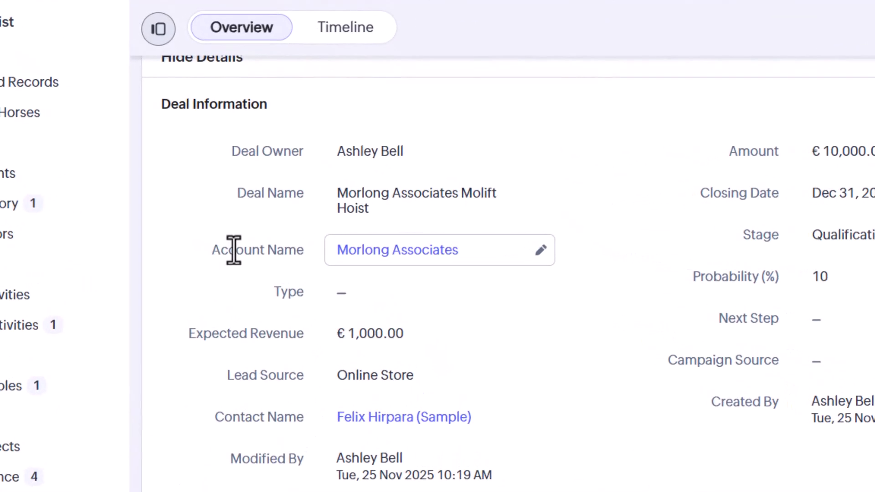
{"action": "triple_click", "coordinate": [234, 250]}
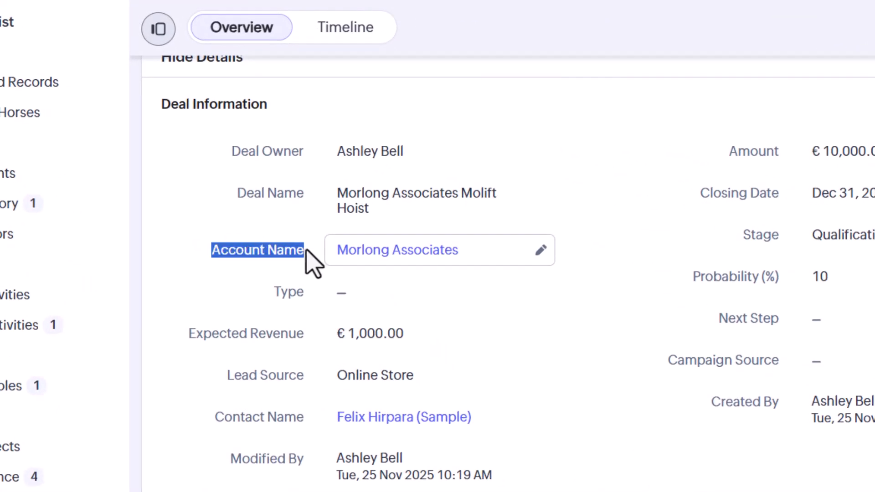
{"action": "mouse_move", "coordinate": [375, 256]}
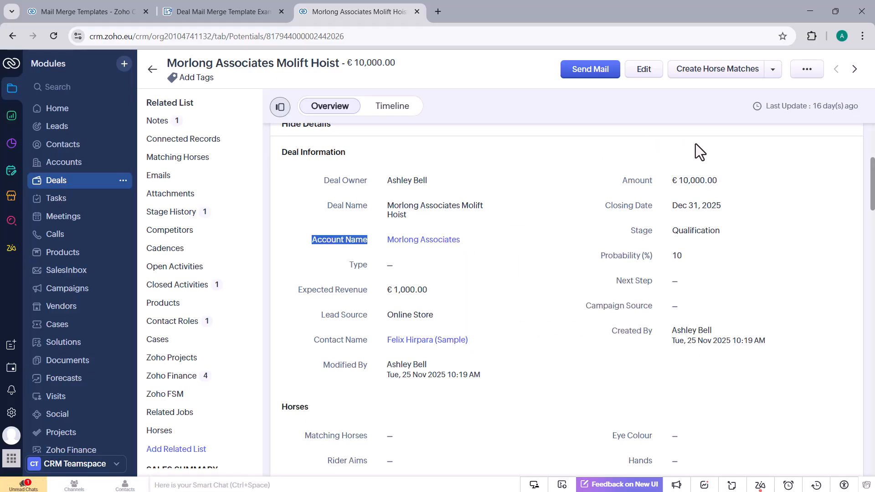
{"action": "mouse_move", "coordinate": [444, 247]}
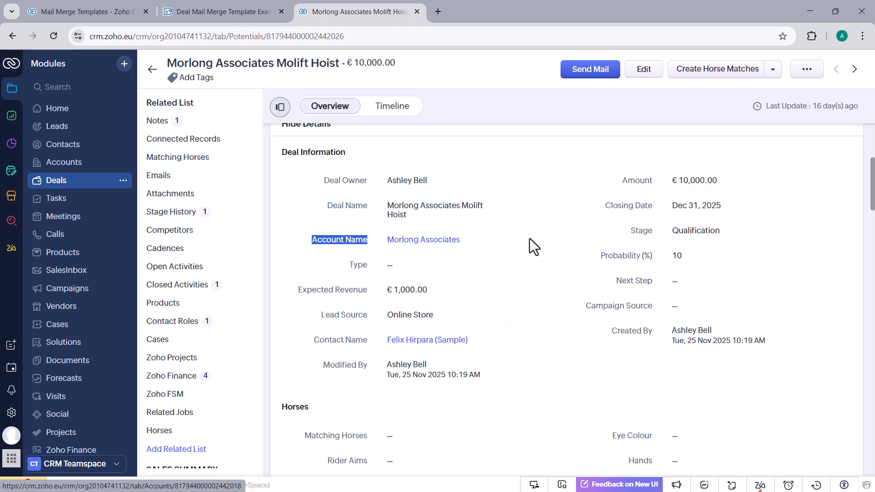
{"action": "scroll", "coordinate": [410, 252], "scroll_direction": "down", "scroll_amount": 3}
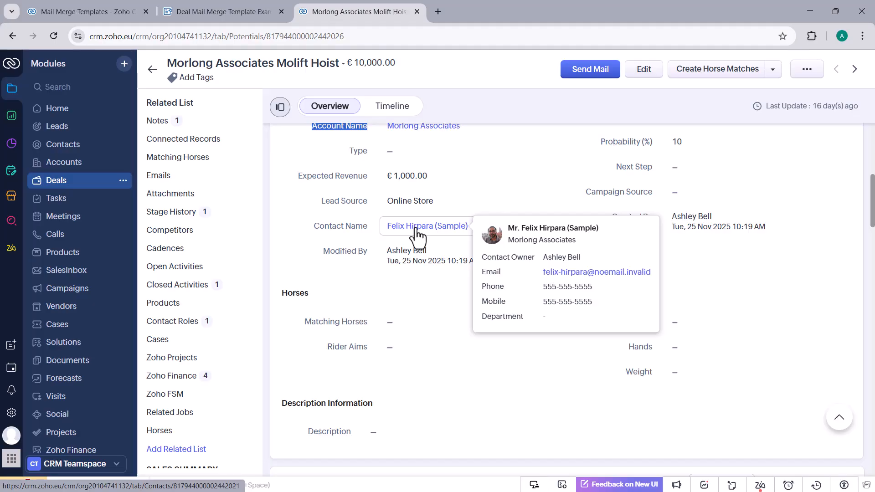
{"action": "scroll", "coordinate": [455, 224], "scroll_direction": "up", "scroll_amount": 3}
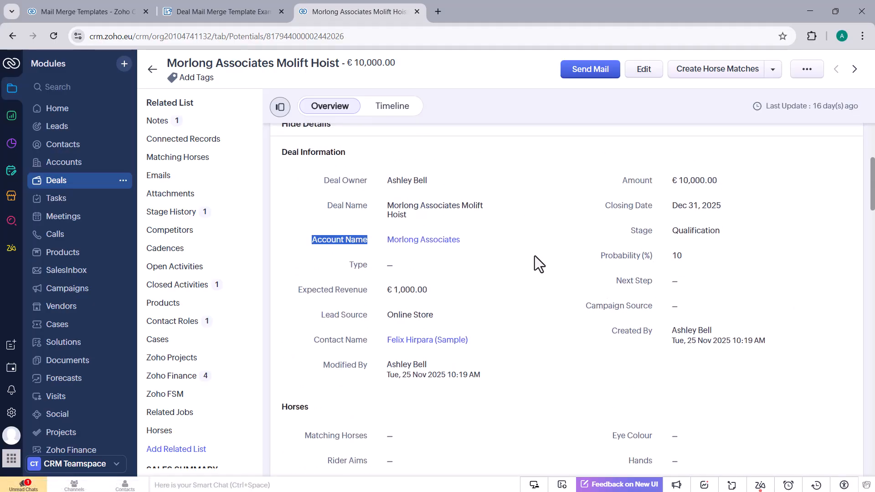
Return to the Zoho Writer template and insert the Contacts First Name merge field after "Dear".
{"action": "left_click", "coordinate": [228, 13]}
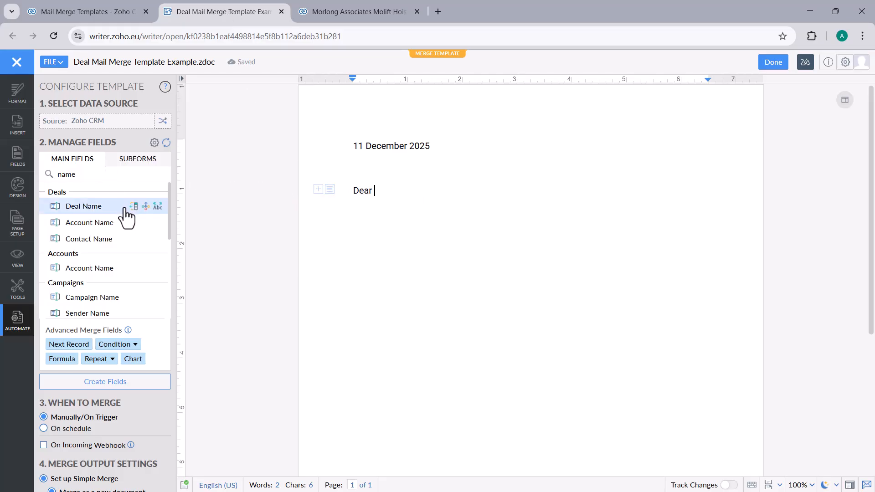
{"action": "scroll", "coordinate": [114, 228], "scroll_direction": "down", "scroll_amount": 2}
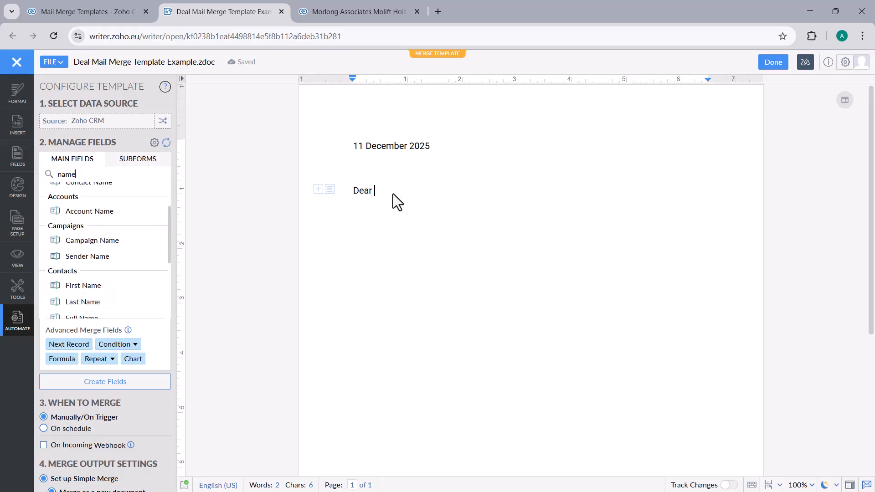
{"action": "scroll", "coordinate": [146, 225], "scroll_direction": "down", "scroll_amount": 3}
{"action": "scroll", "coordinate": [83, 226], "scroll_direction": "up", "scroll_amount": 1}
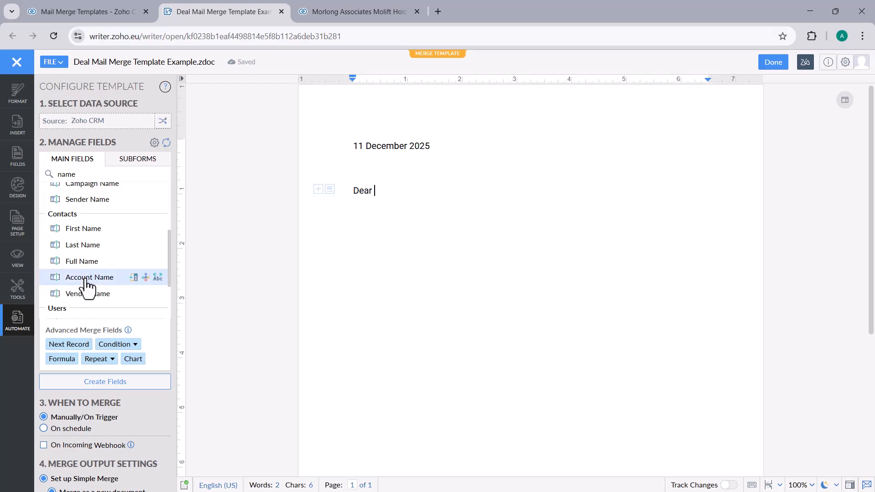
{"action": "left_click", "coordinate": [98, 232]}
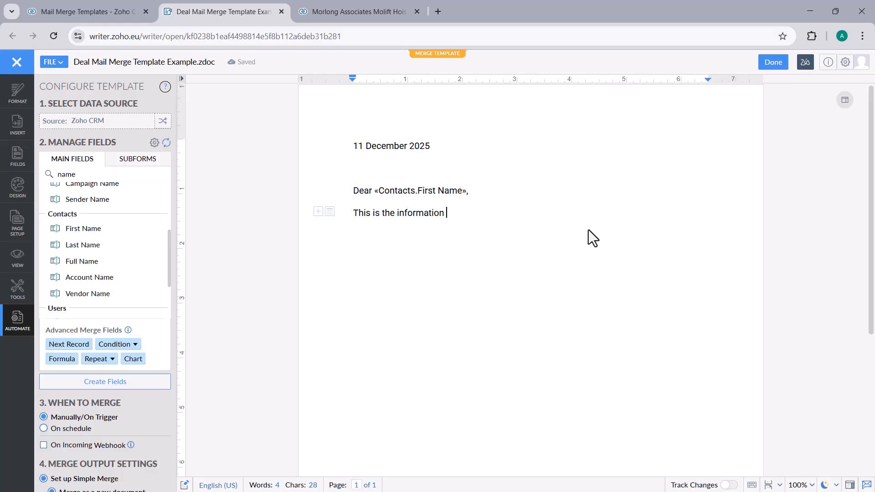
Complete the letter with "This is the information I want to share." and "Kind regards,", followed by the Users Full Name merge field.
{"action": "type", "text": "I want to share."}
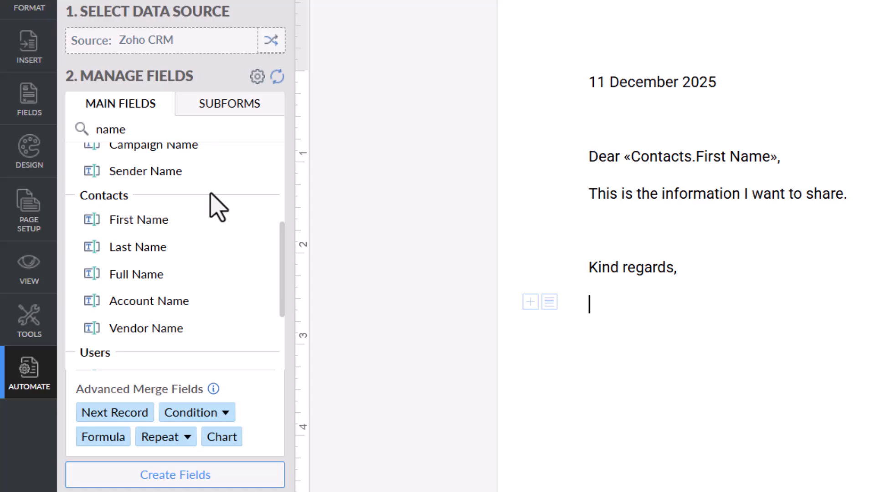
{"action": "scroll", "coordinate": [218, 207], "scroll_direction": "down", "scroll_amount": 3}
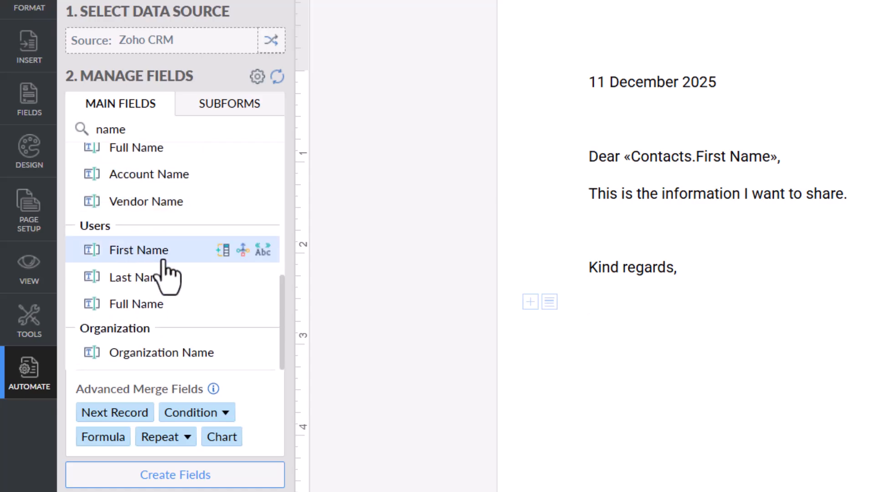
{"action": "left_click", "coordinate": [158, 304]}
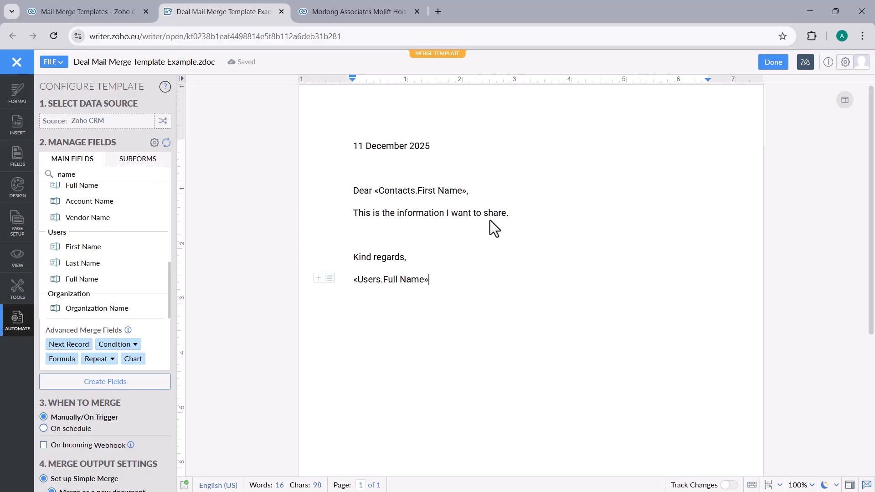
Add two blank lines above the sign-off and review the Deals merge fields with the field search cleared.
{"action": "key", "text": "Return"}
{"action": "key", "text": "Return"}
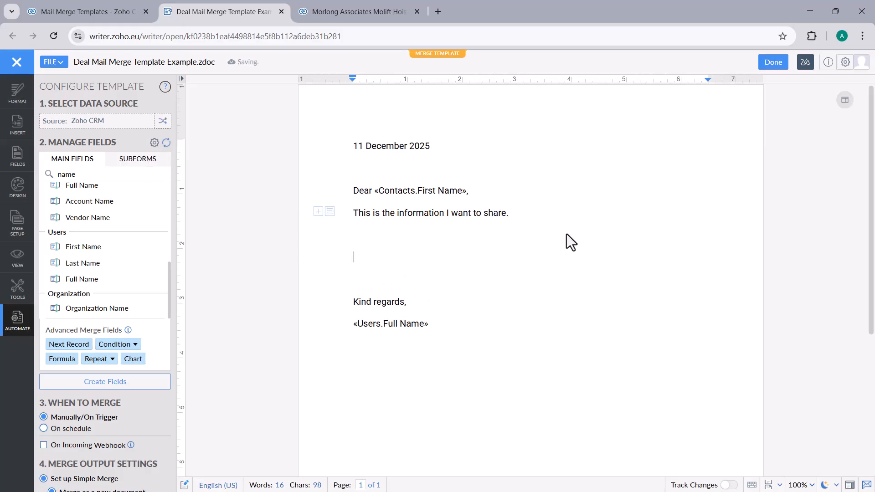
{"action": "scroll", "coordinate": [88, 218], "scroll_direction": "up", "scroll_amount": 5}
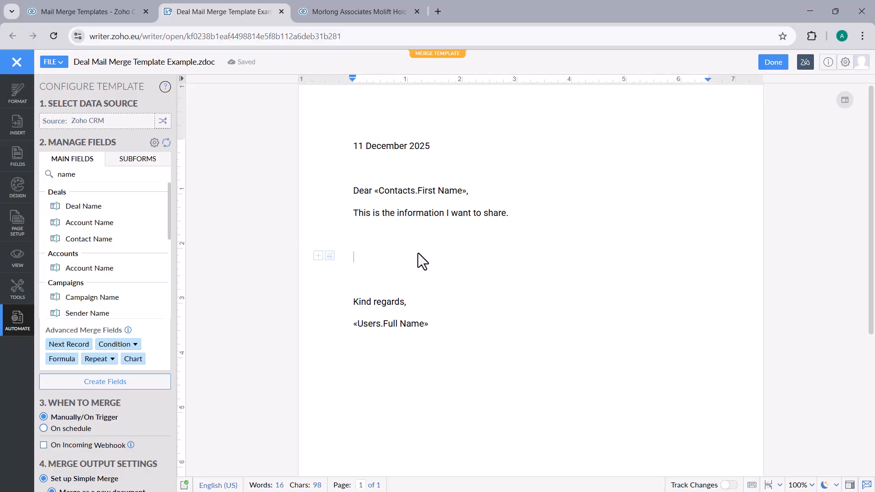
{"action": "left_click_drag", "start_coordinate": [99, 173], "coordinate": [39, 176]}
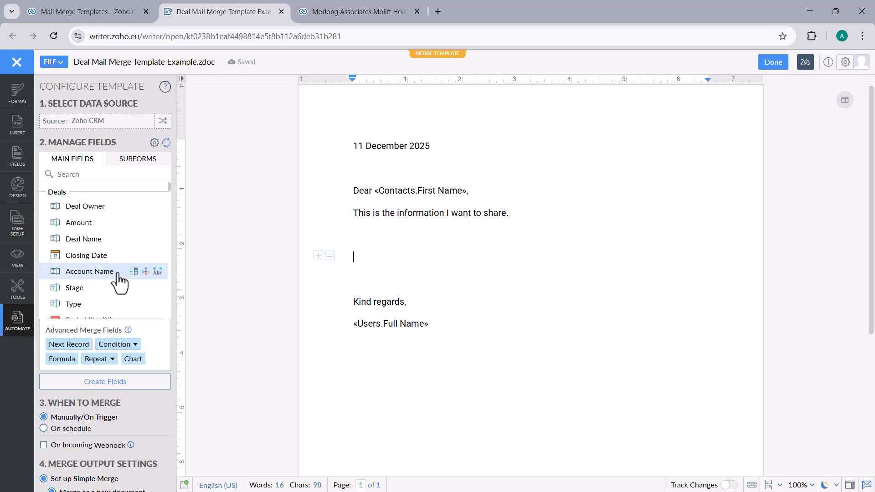
{"action": "scroll", "coordinate": [105, 267], "scroll_direction": "down", "scroll_amount": 2}
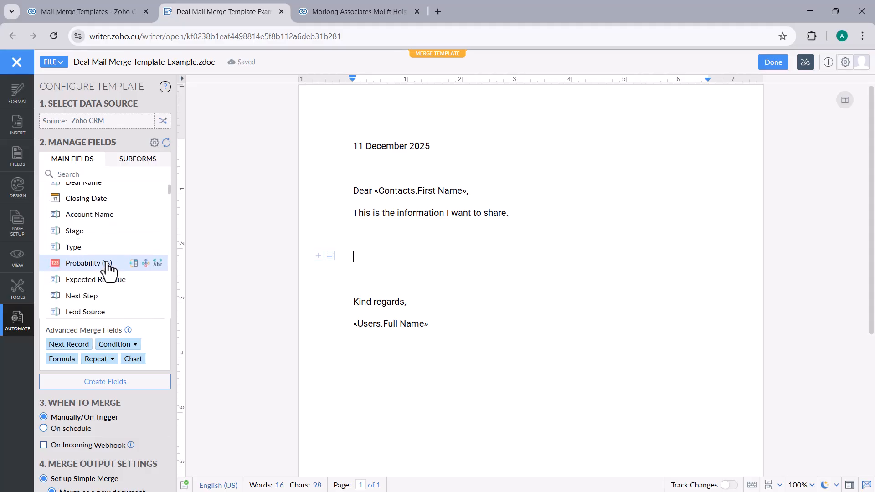
{"action": "scroll", "coordinate": [108, 272], "scroll_direction": "up", "scroll_amount": 2}
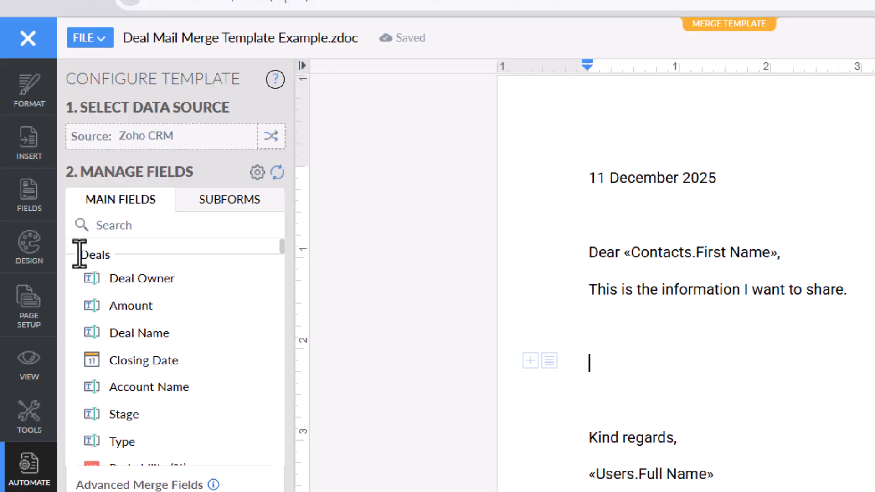
{"action": "double_click", "coordinate": [81, 254]}
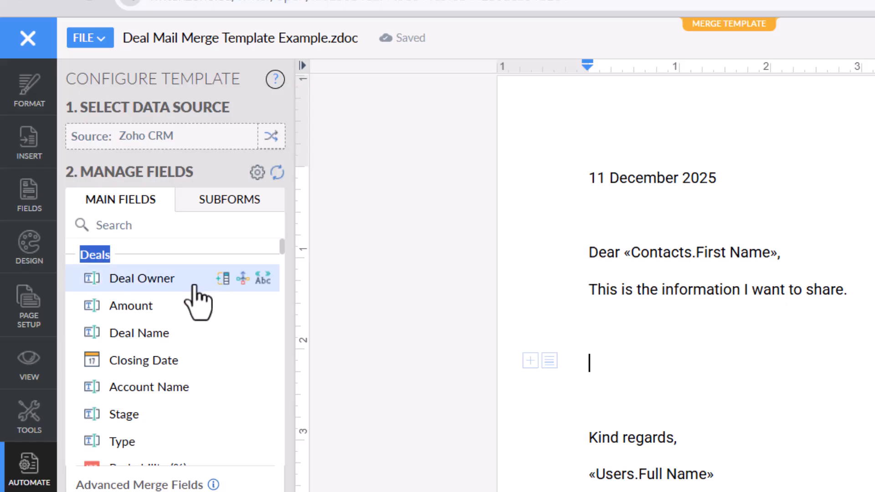
{"action": "left_click", "coordinate": [679, 352]}
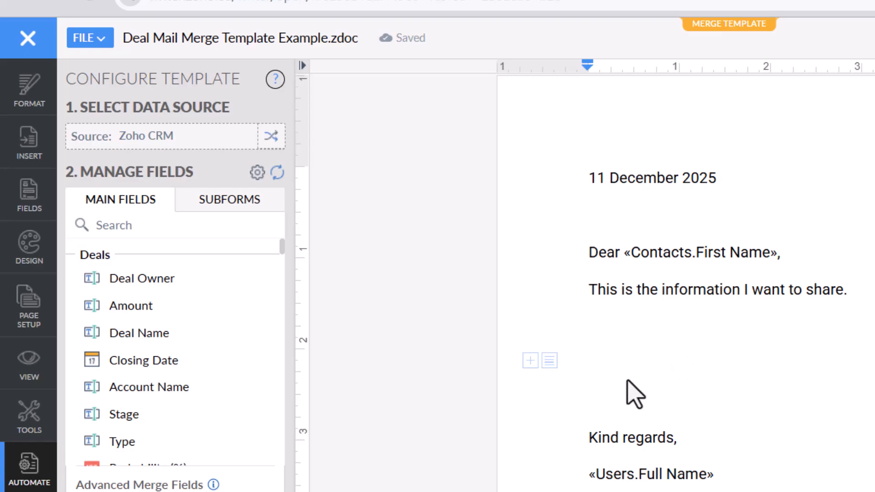
{"action": "key", "text": "Up"}
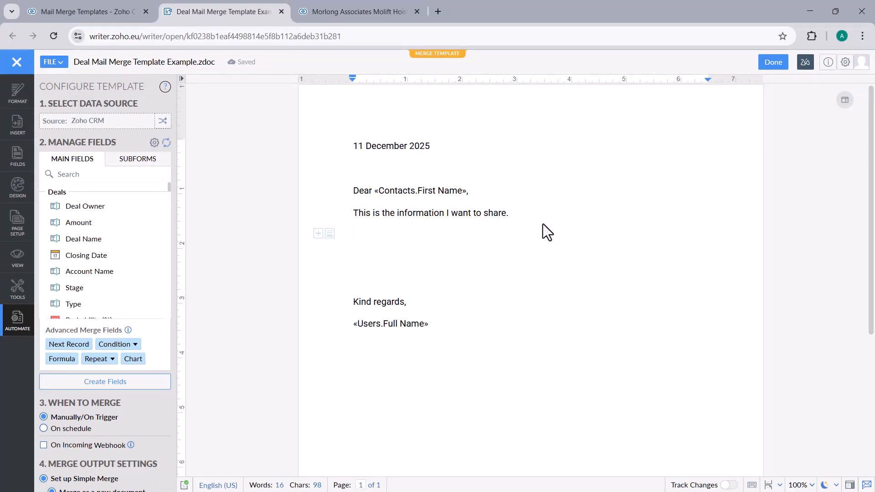
Remove the two extra blank lines above the sign-off and finish editing the template, closing the editor.
{"action": "left_click", "coordinate": [384, 267]}
{"action": "key", "text": "BackSpace"}
{"action": "key", "text": "BackSpace"}
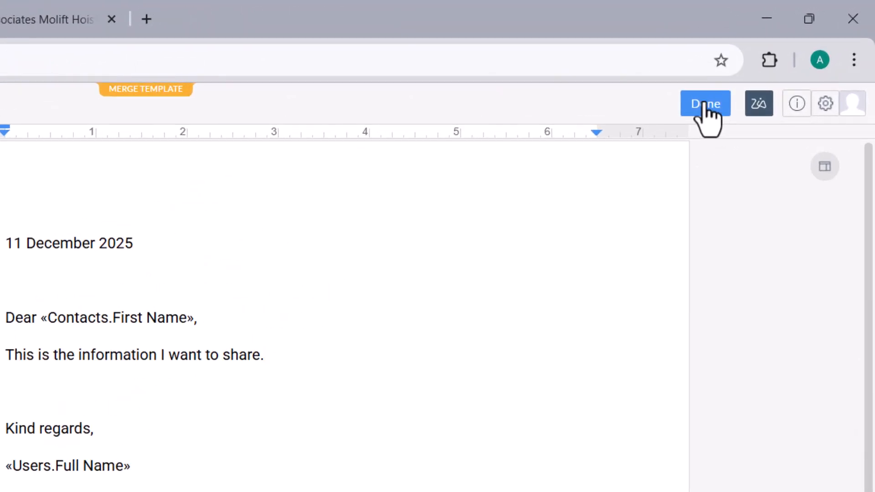
{"action": "left_click", "coordinate": [708, 112]}
{"action": "left_click", "coordinate": [452, 248]}
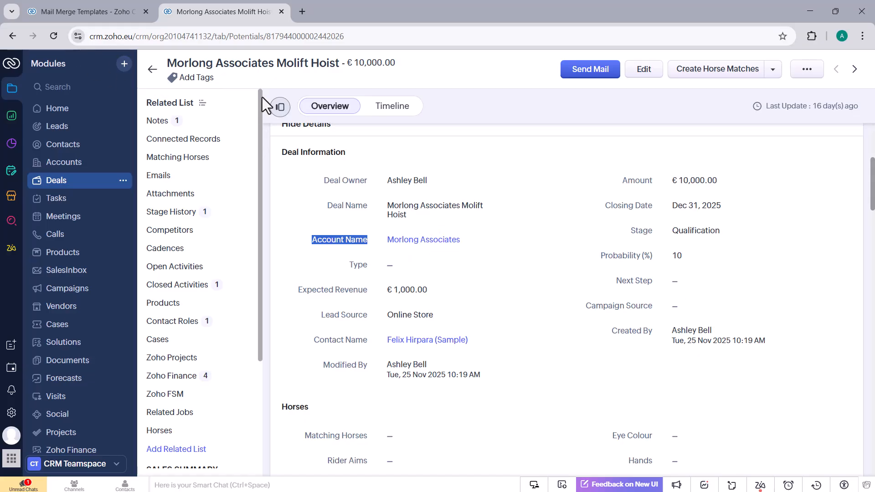
Check the Mail Merge template selection for the Morlong Associates Molift Hoist deal and close it without merging.
{"action": "left_click", "coordinate": [814, 75]}
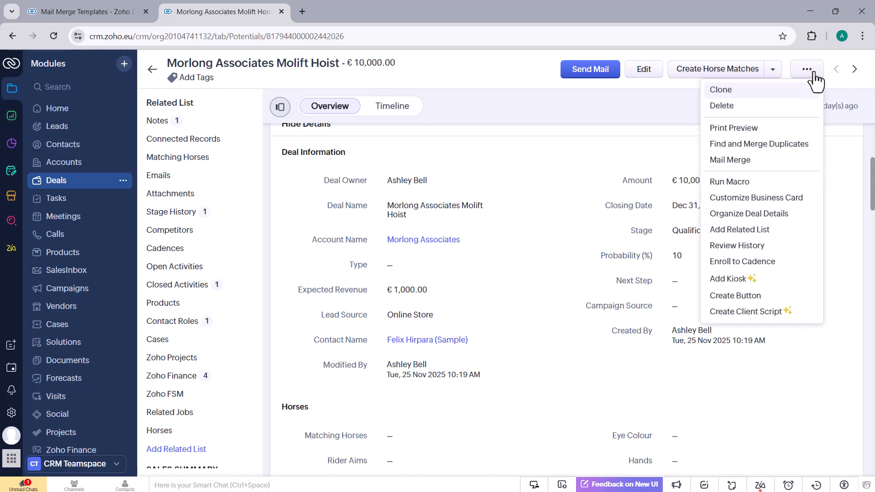
{"action": "left_click", "coordinate": [760, 162]}
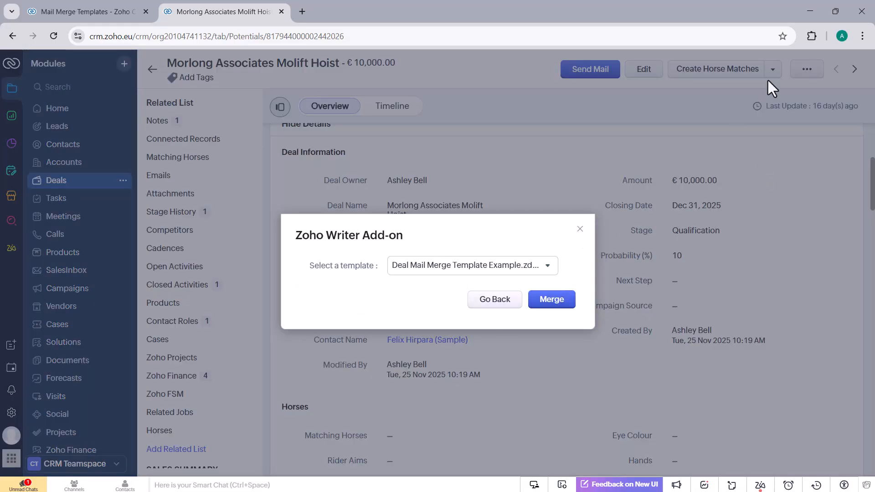
{"action": "left_click", "coordinate": [583, 233]}
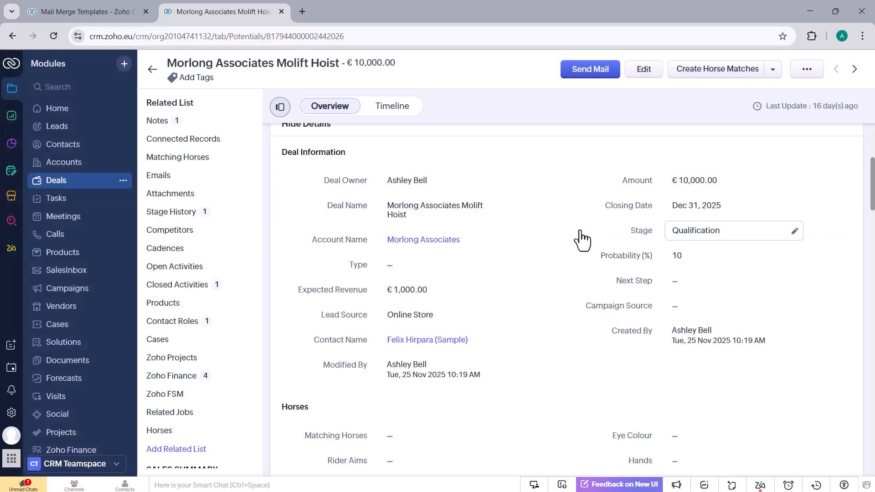
Start a mail merge from the Morlong Associates Molift Hoist deal using Deal Mail Merge Template Example.zdoc.
{"action": "left_click", "coordinate": [805, 70]}
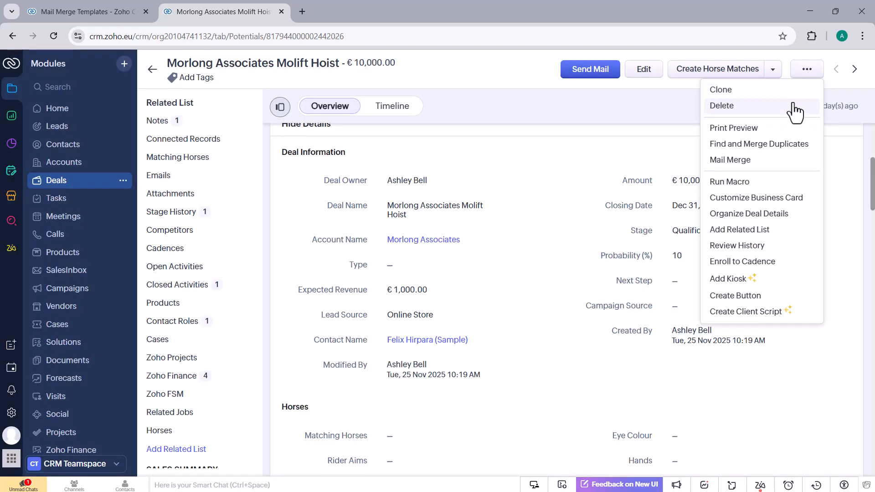
{"action": "left_click", "coordinate": [742, 169]}
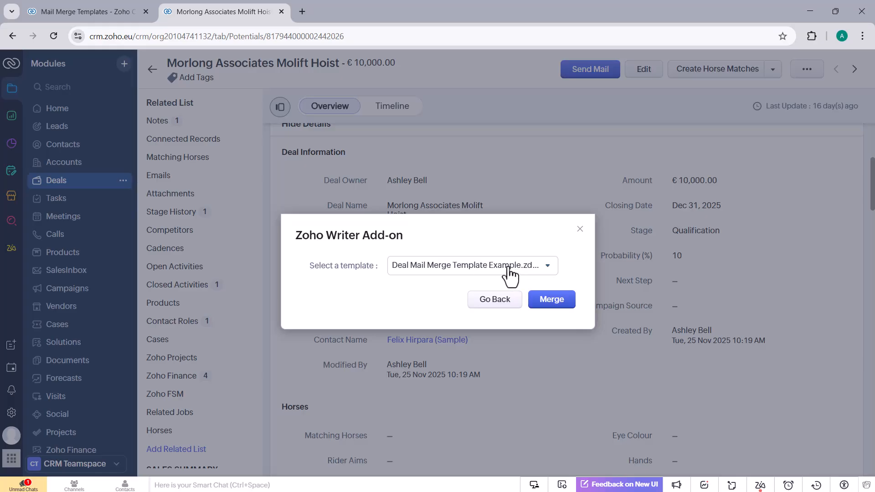
{"action": "left_click", "coordinate": [509, 269]}
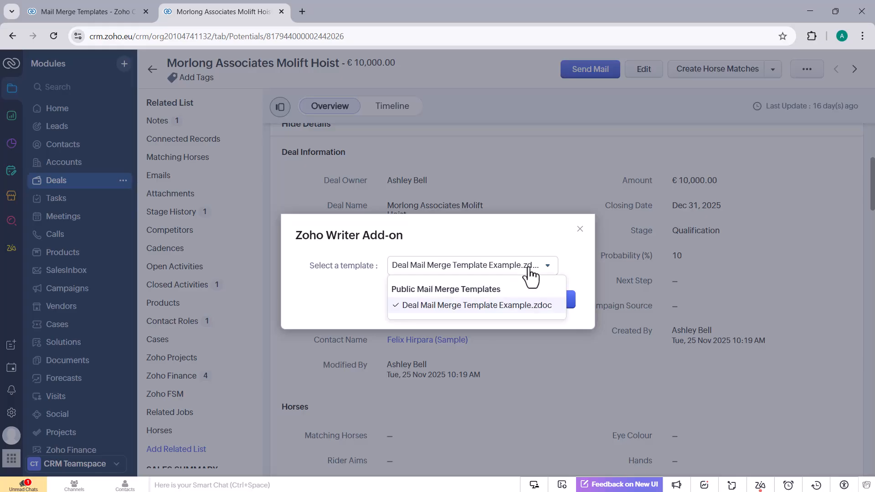
{"action": "left_click", "coordinate": [577, 269]}
{"action": "left_click", "coordinate": [547, 304]}
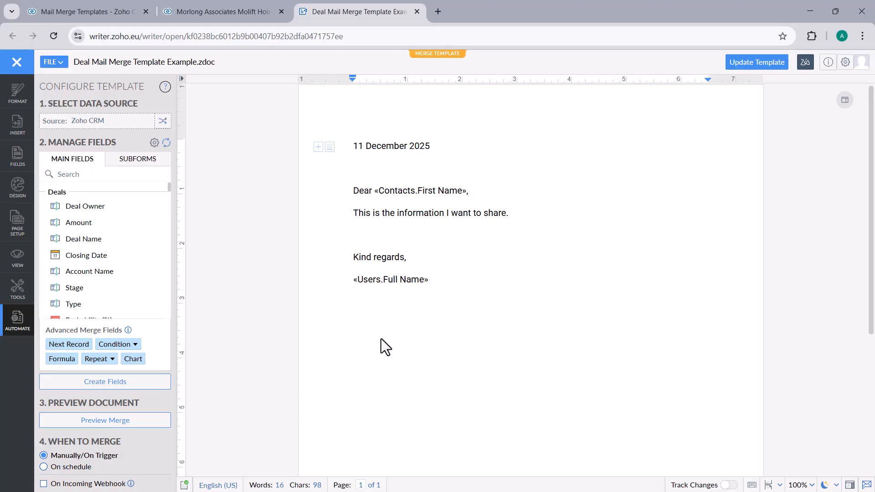
Preview the merged letter, check the contact's first name and the sender's full name, and return to template editing.
{"action": "left_click", "coordinate": [105, 431]}
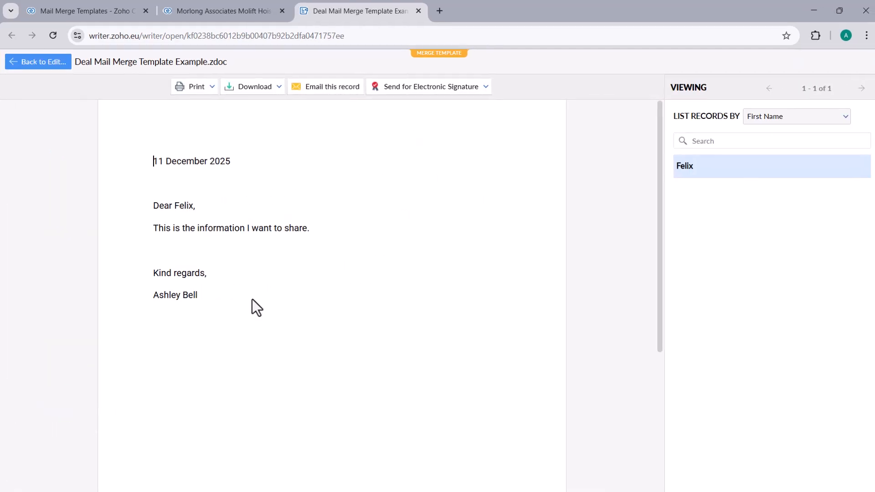
{"action": "left_click", "coordinate": [184, 205]}
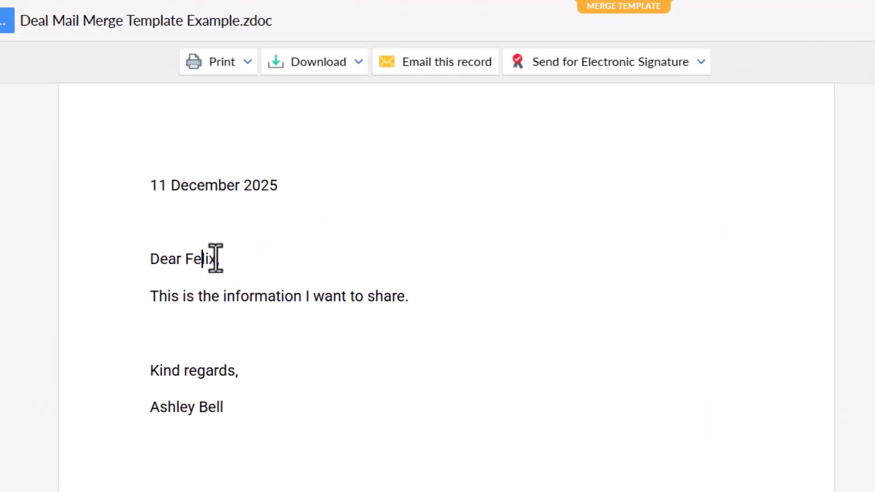
{"action": "left_click_drag", "start_coordinate": [216, 258], "coordinate": [179, 257]}
{"action": "left_click_drag", "start_coordinate": [224, 408], "coordinate": [152, 423]}
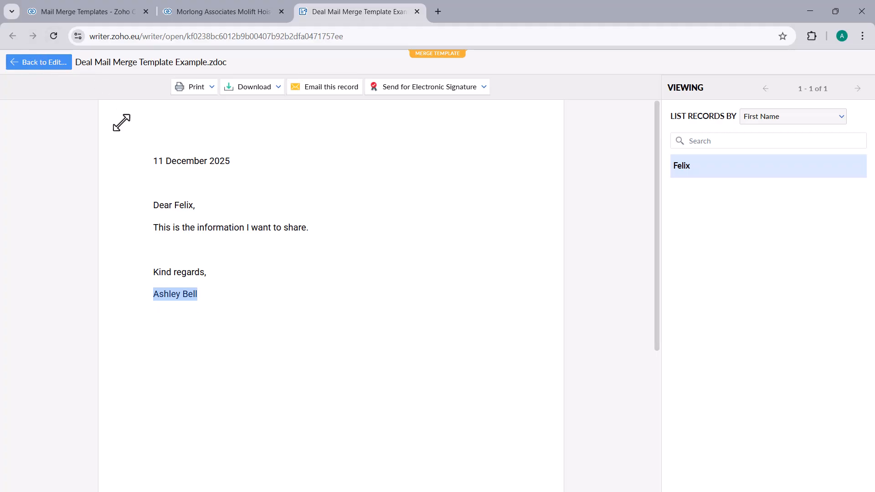
{"action": "left_click", "coordinate": [44, 68]}
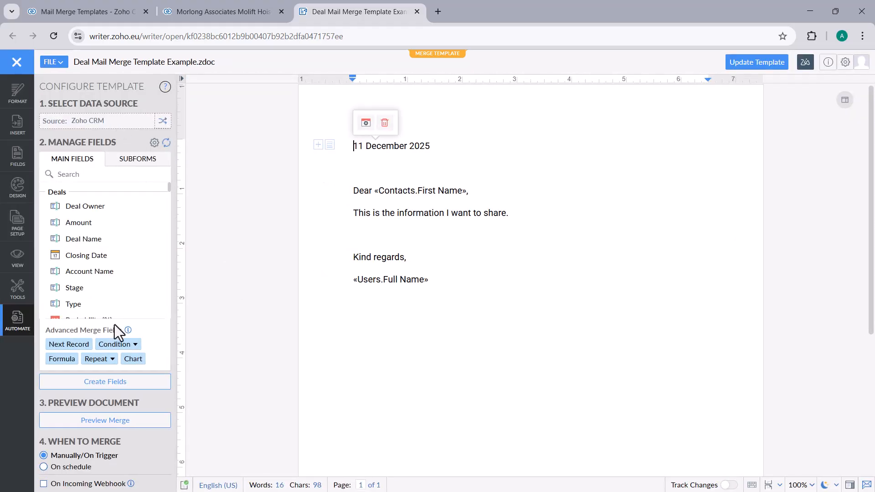
Review the merge timing and output settings and run the merge as a new document.
{"action": "scroll", "coordinate": [119, 332], "scroll_direction": "down", "scroll_amount": 6}
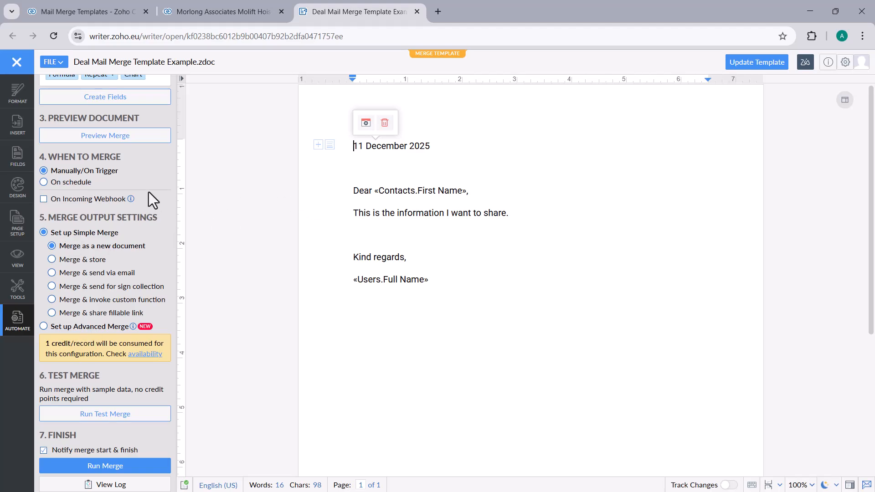
{"action": "scroll", "coordinate": [169, 200], "scroll_direction": "up", "scroll_amount": 2}
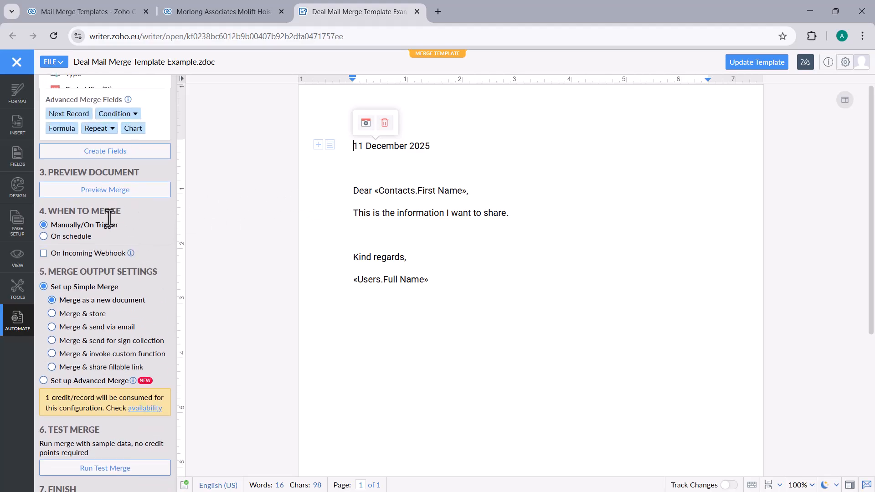
{"action": "scroll", "coordinate": [109, 219], "scroll_direction": "down", "scroll_amount": 2}
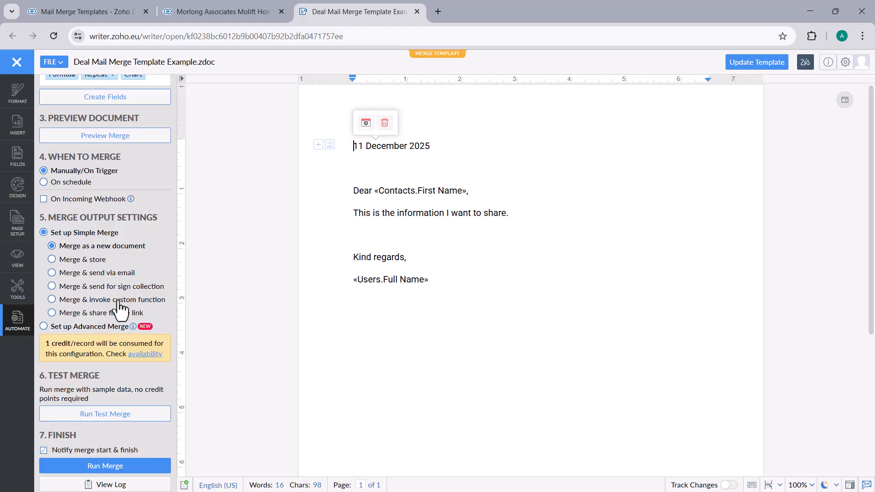
{"action": "scroll", "coordinate": [126, 401], "scroll_direction": "down", "scroll_amount": 1}
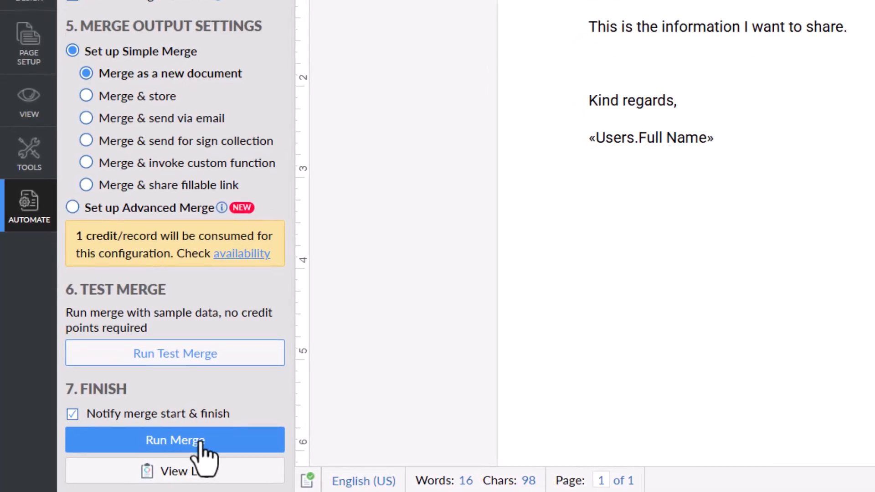
{"action": "left_click", "coordinate": [128, 460]}
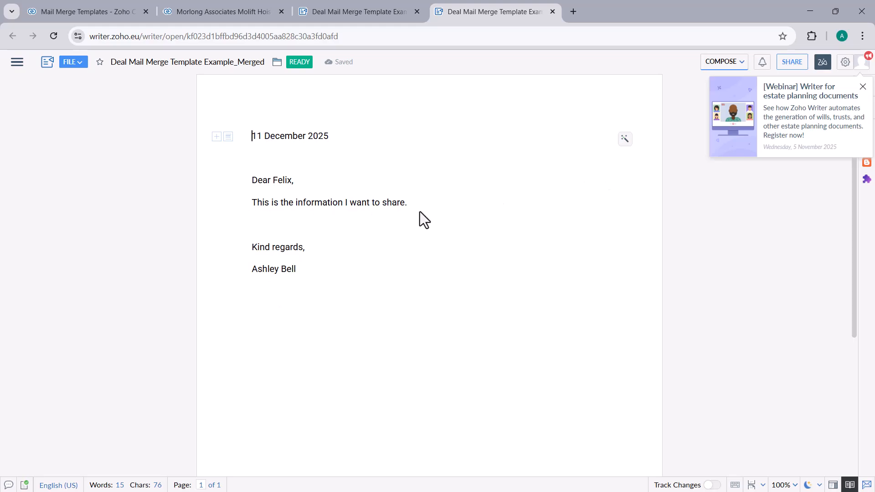
Add the line "This is my personal message." below the information sentence in the merged letter.
{"action": "left_click", "coordinate": [458, 203]}
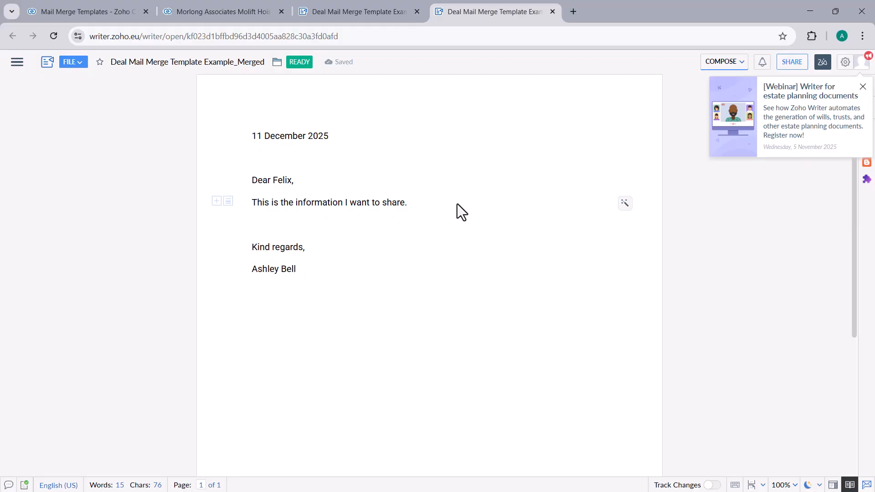
{"action": "key", "text": "Return"}
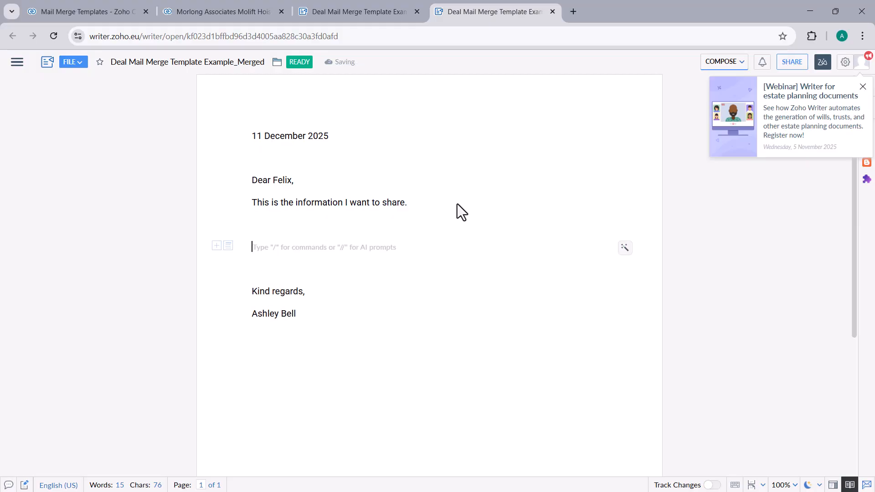
{"action": "key", "text": "BackSpace"}
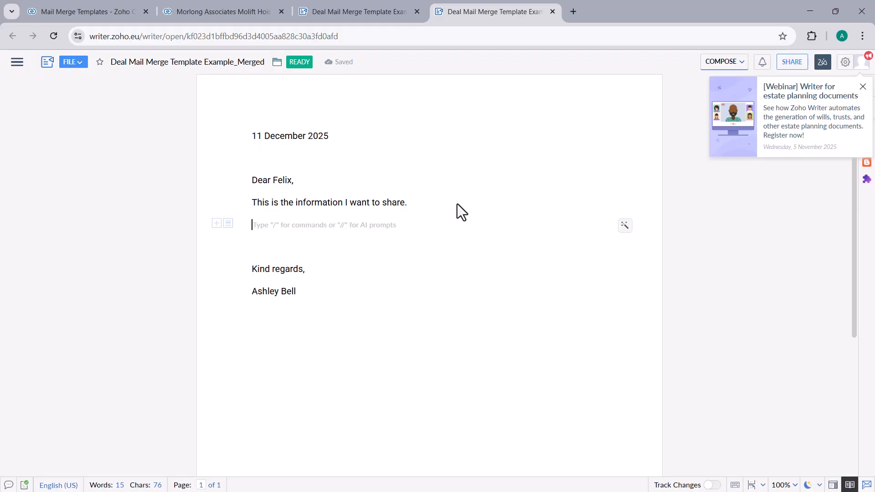
{"action": "type", "text": "This "}
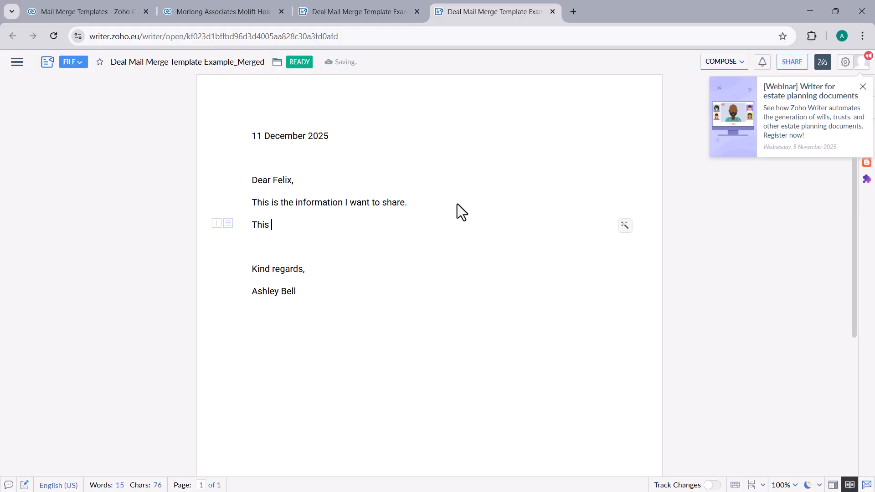
{"action": "type", "text": "is my personal me"}
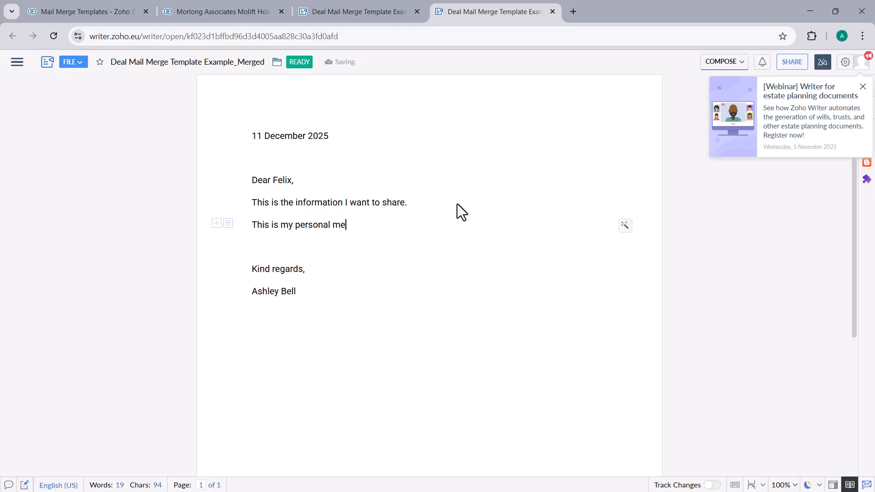
{"action": "type", "text": "ssage."}
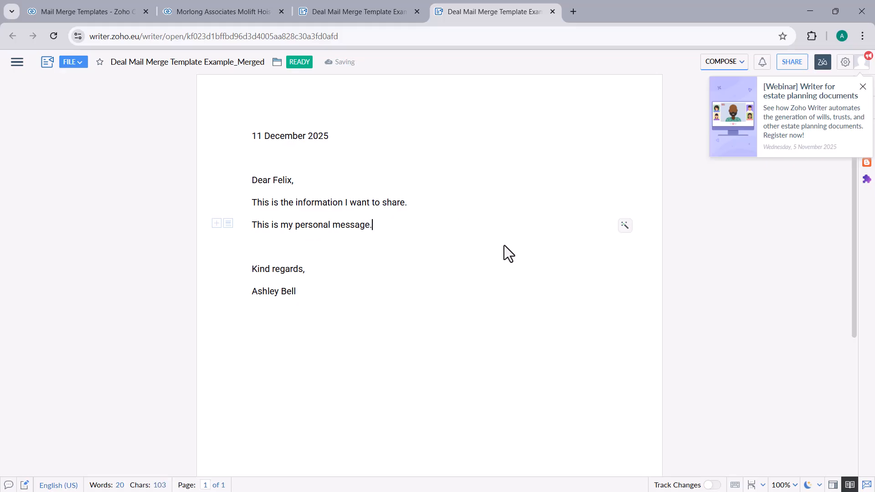
Look over the merged document's file and download options, and return to the CRM's Mail Merge templates list.
{"action": "left_click", "coordinate": [73, 62]}
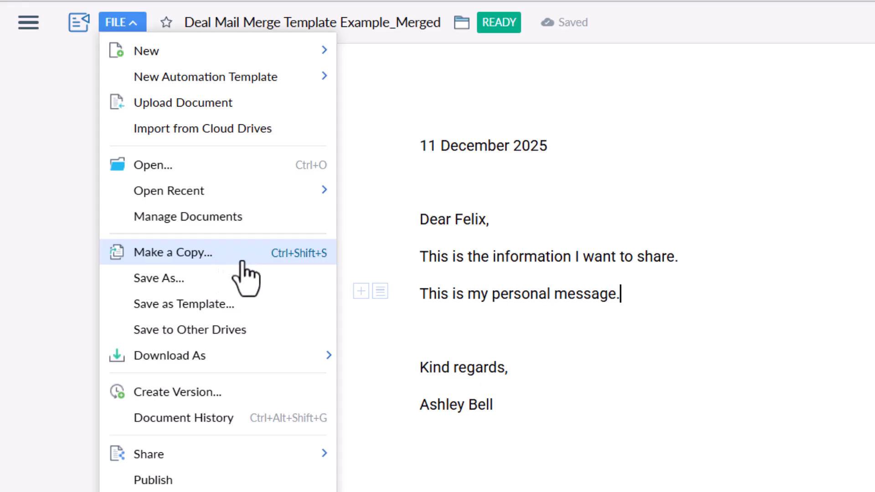
{"action": "mouse_move", "coordinate": [301, 357]}
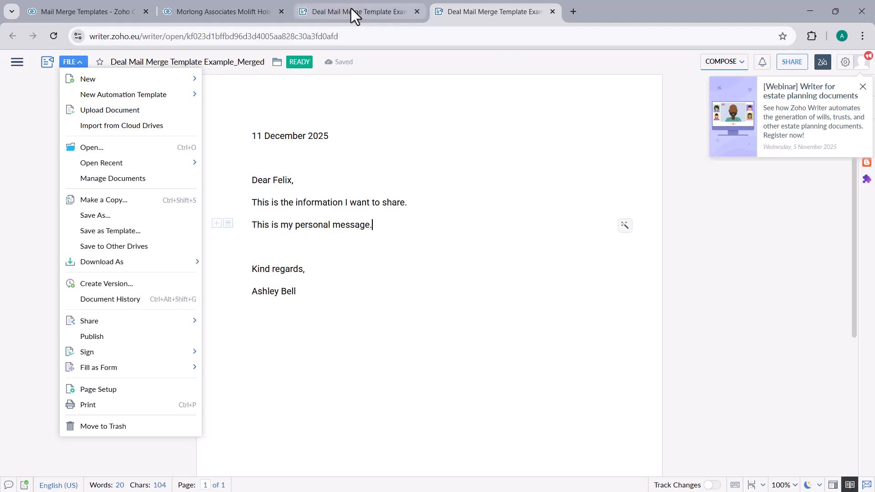
{"action": "left_click", "coordinate": [89, 12]}
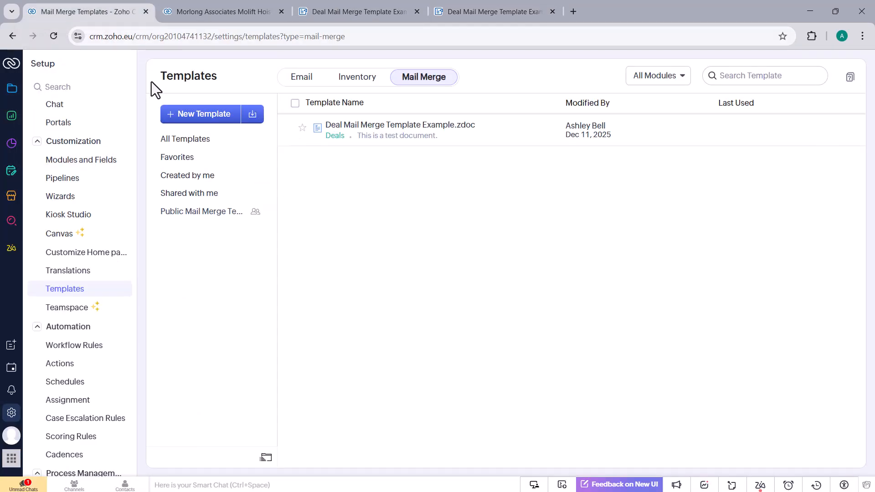